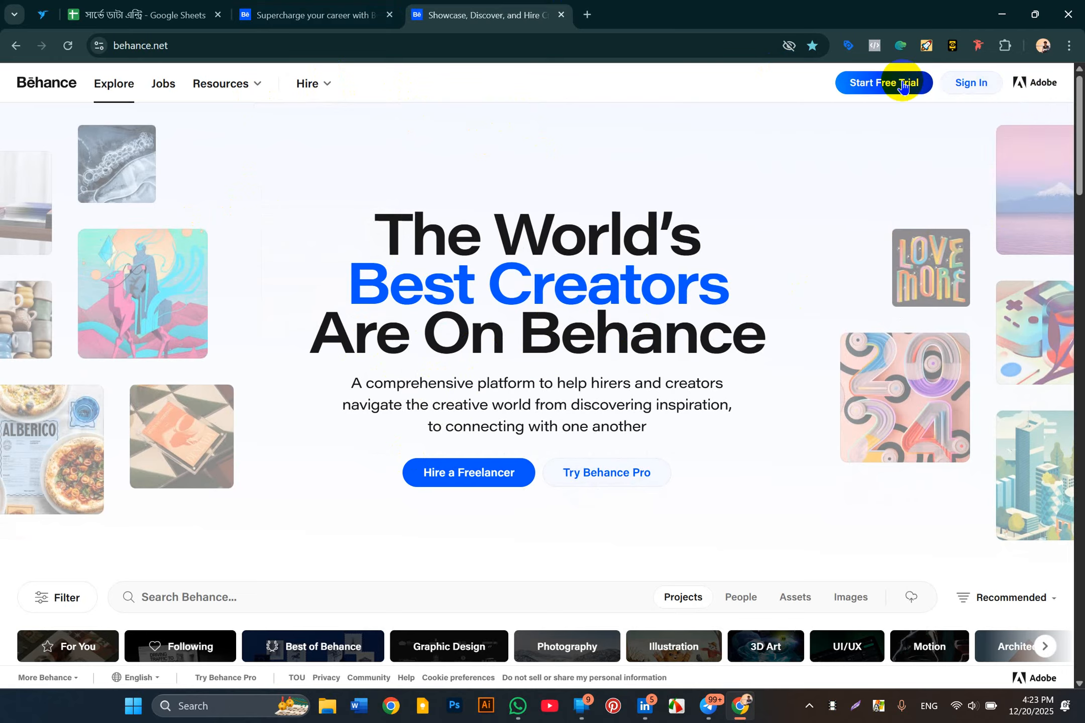
# Step: Go to the Adobe sign-in page from Behance's top bar
pyautogui.click(960, 90)
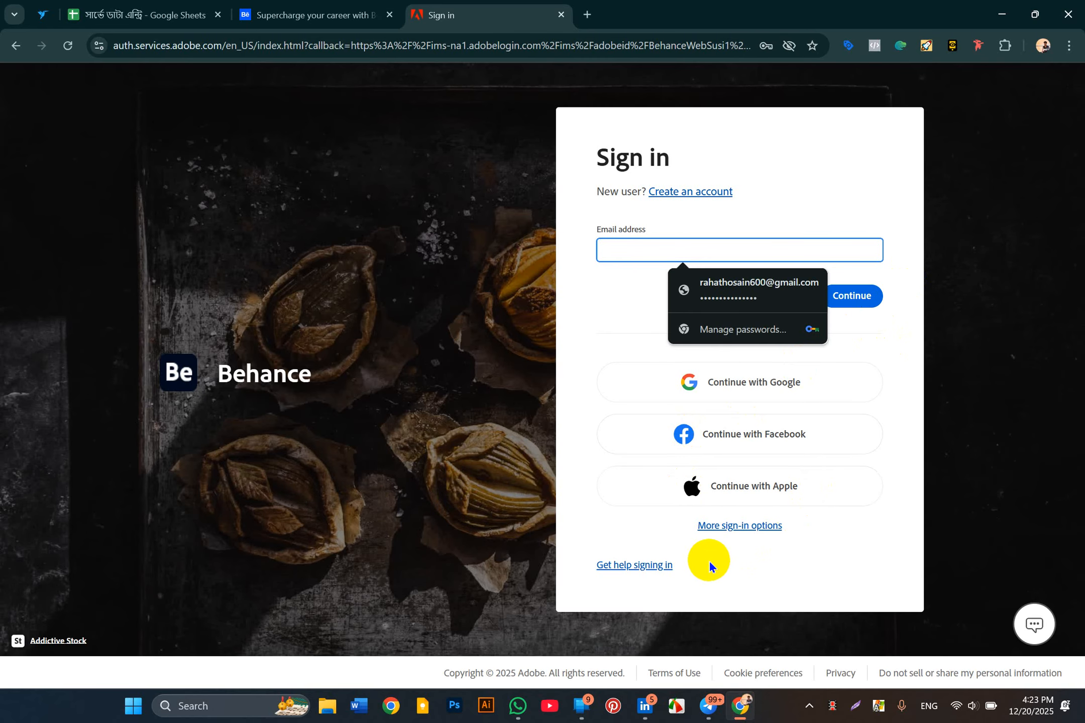
# Step: Dismiss the saved-password suggestion and switch to the 'Create an account' form
pyautogui.click(833, 315)
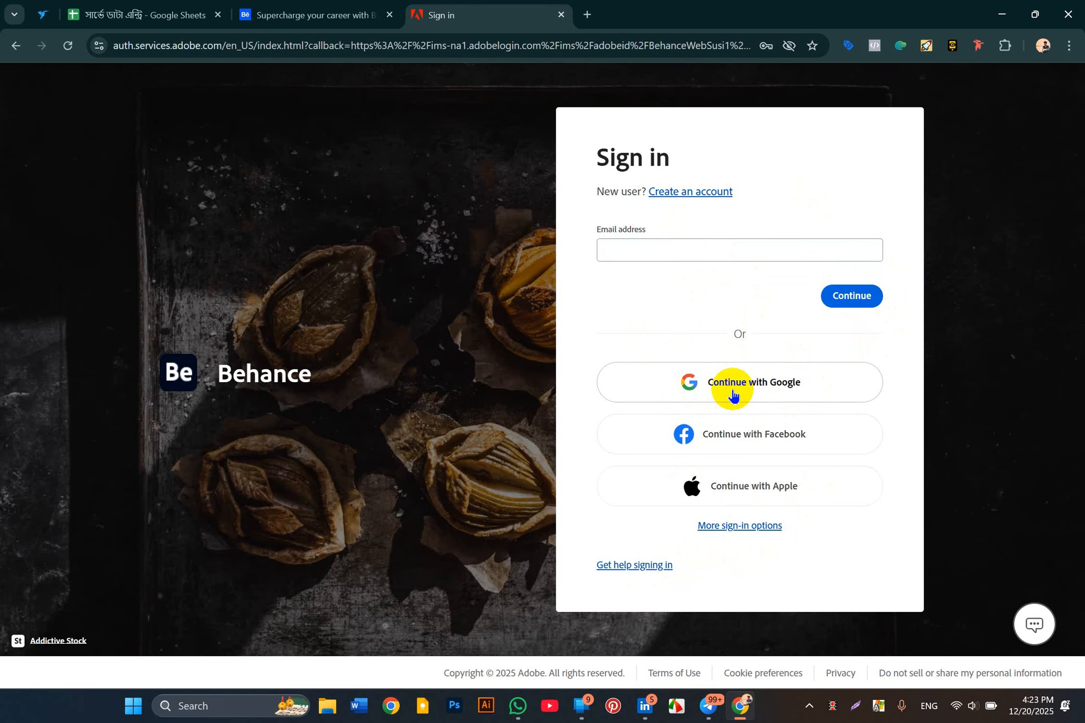
pyautogui.click(681, 195)
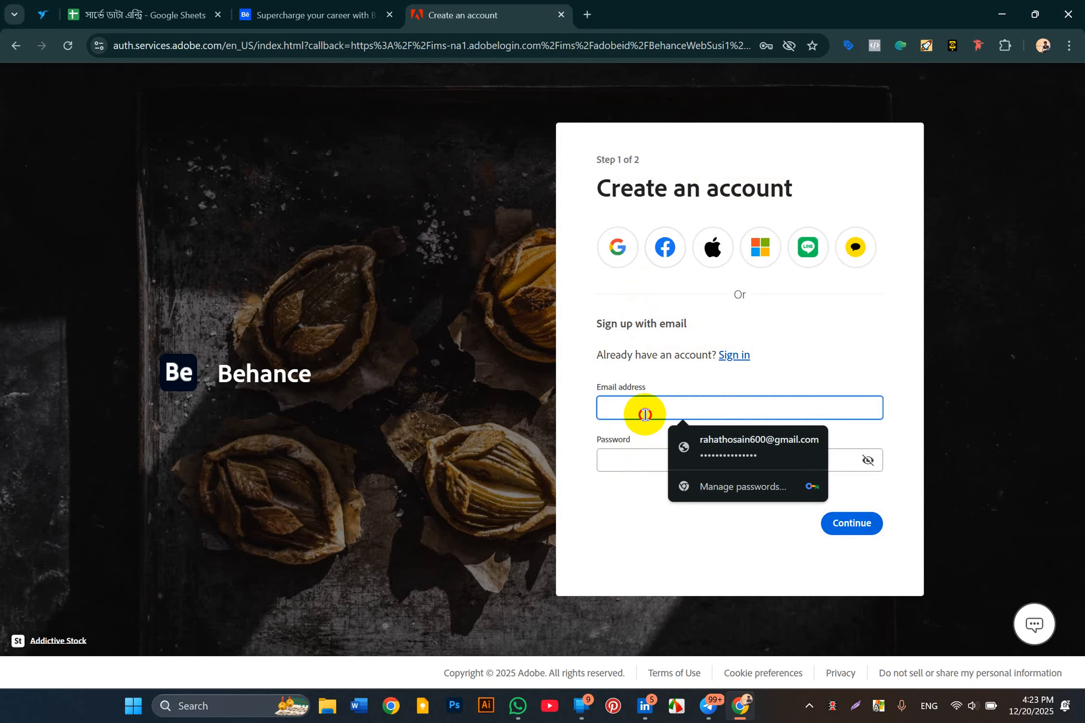
# Step: Enter a Gmail address as the sign-up email; it's flagged as already registered
pyautogui.click(645, 415)
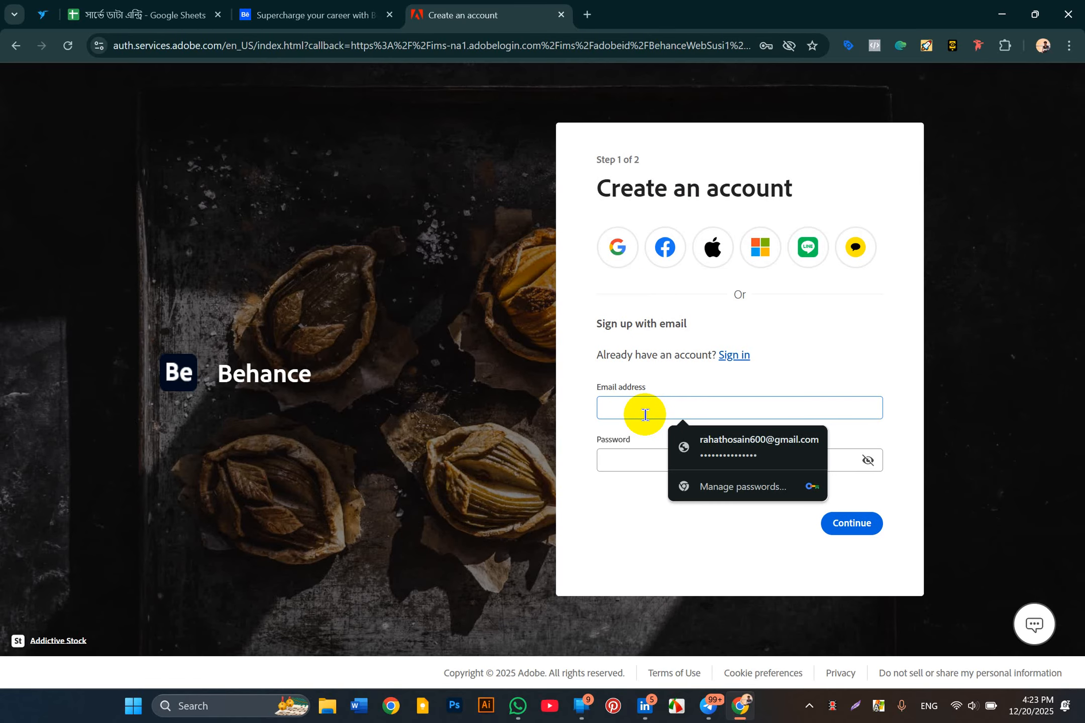
pyautogui.write('M')
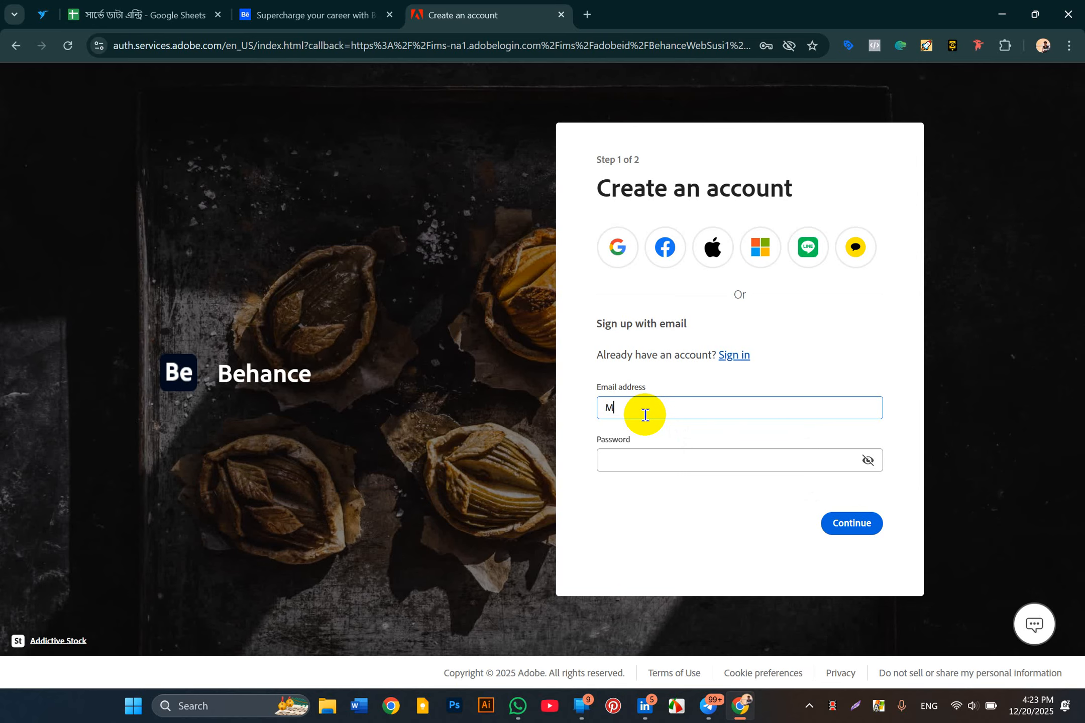
pyautogui.press('BackSpace')
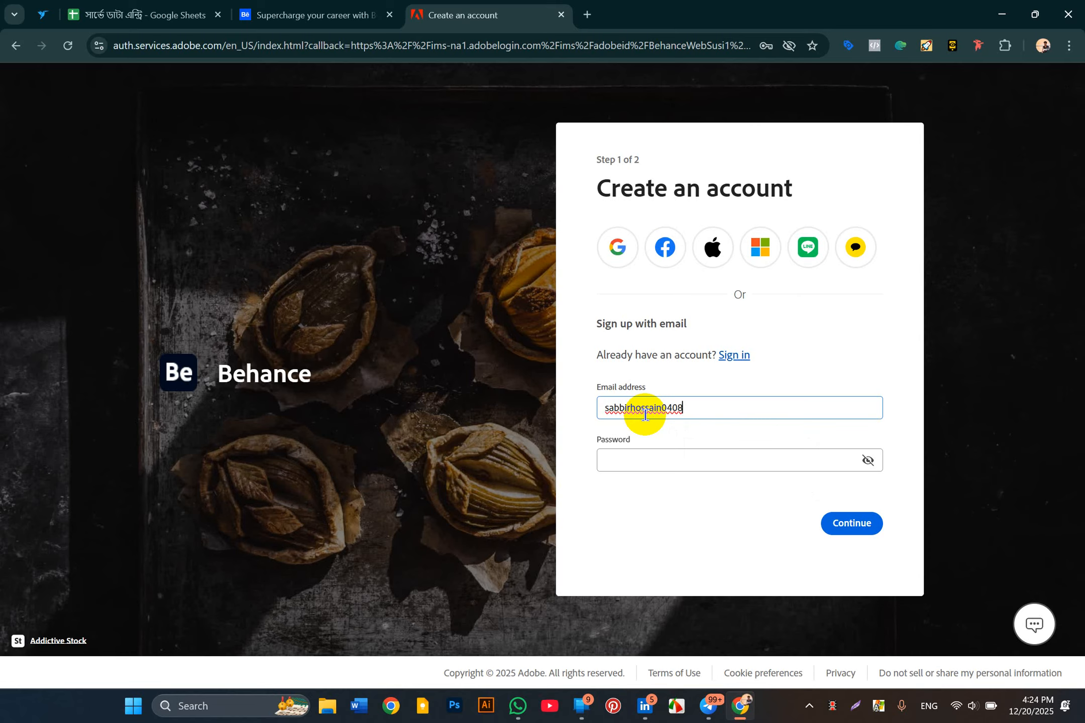
pyautogui.click(686, 458)
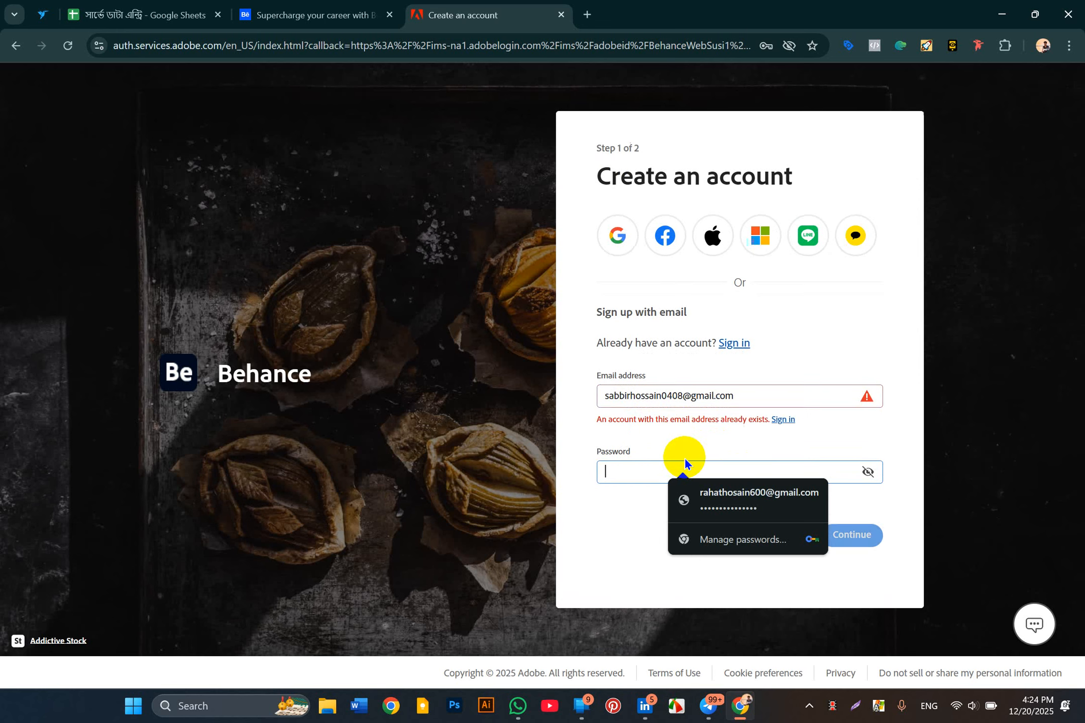
# Step: Select the entire rejected email address in the Email field
pyautogui.click(769, 399)
pyautogui.doubleClick(649, 411)
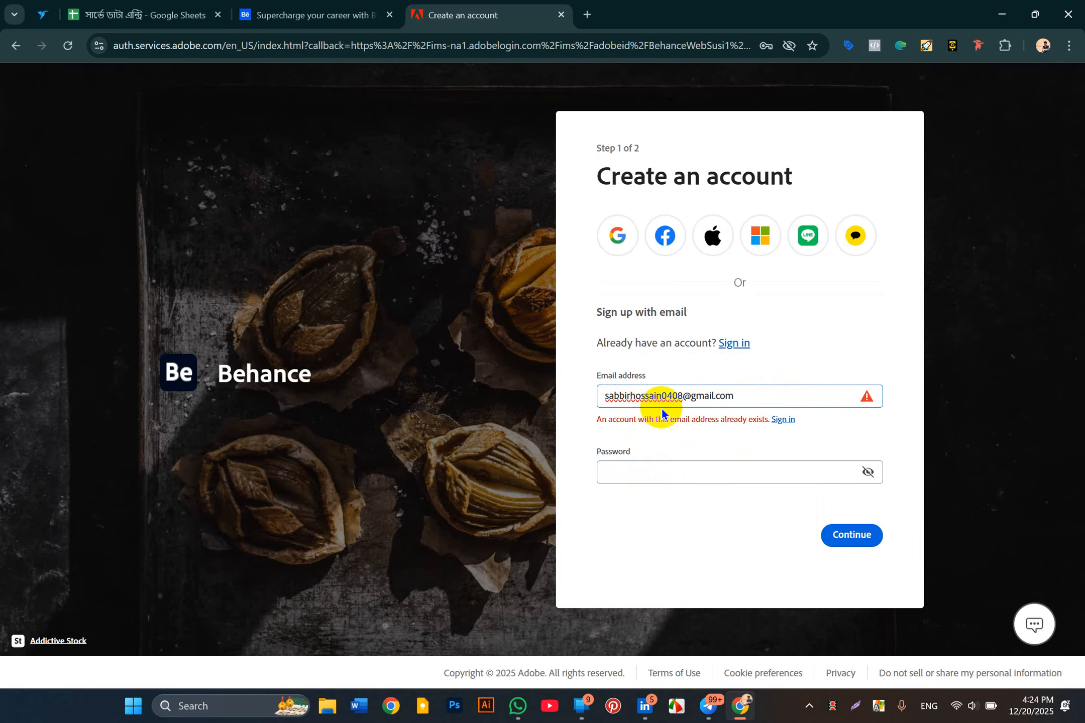
pyautogui.press('End')
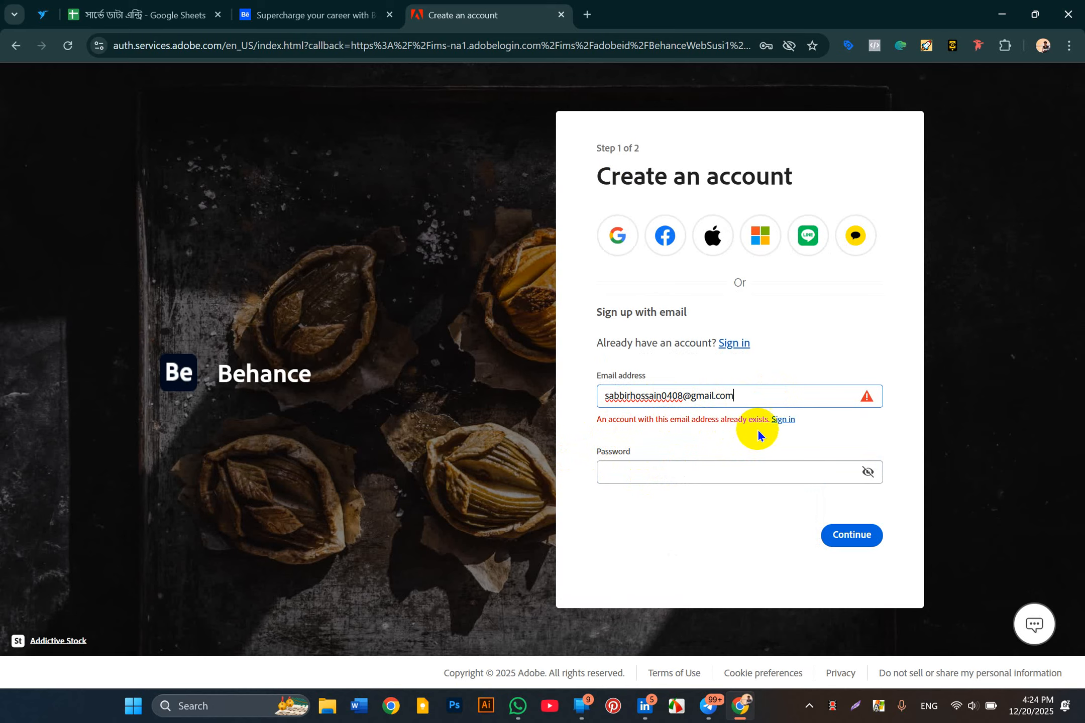
pyautogui.moveTo(751, 401); pyautogui.dragTo(574, 407)
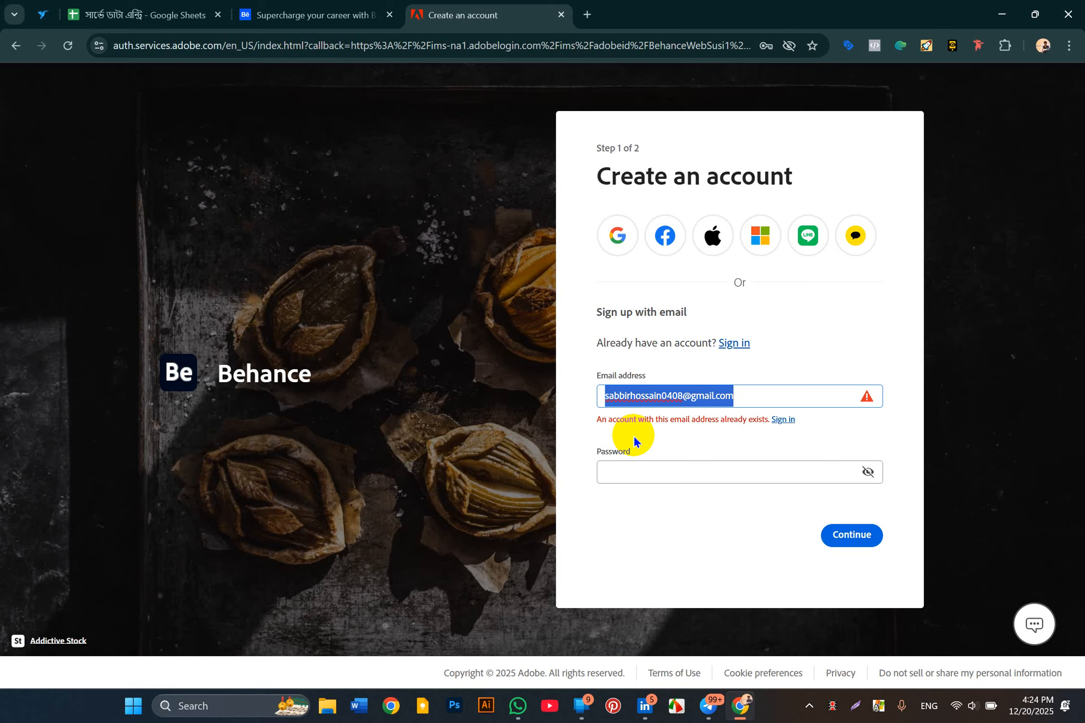
# Step: Try a second Gmail address, which is also already registered, then clear the Email field
pyautogui.press('BackSpace')
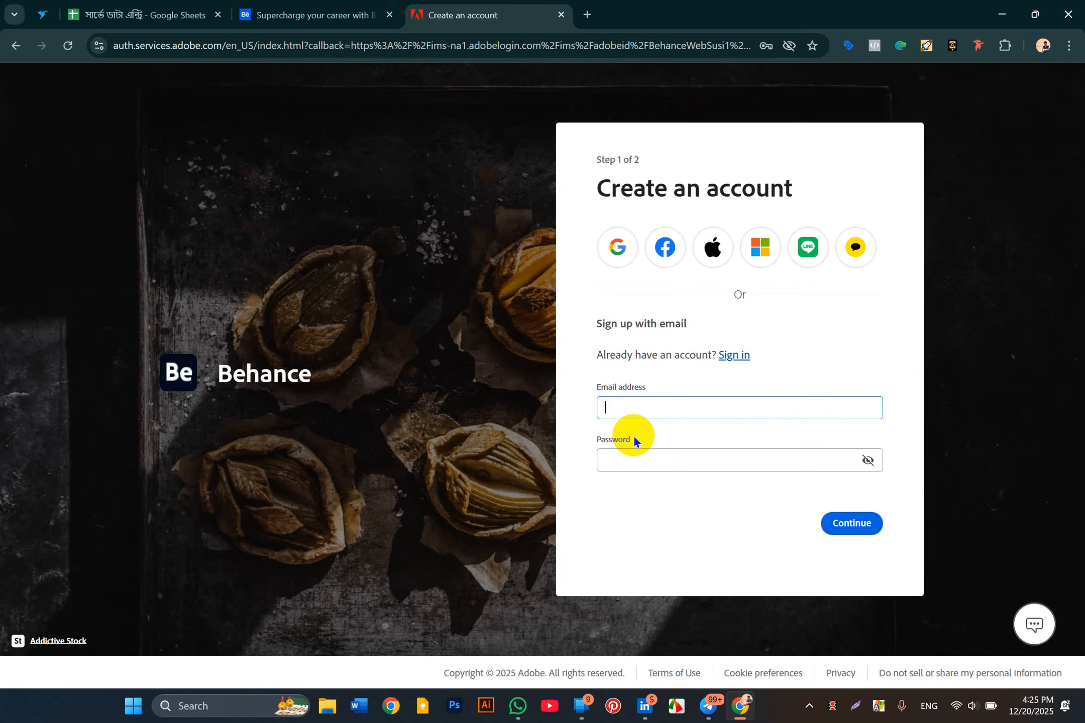
pyautogui.write('s')
pyautogui.press('BackSpace')
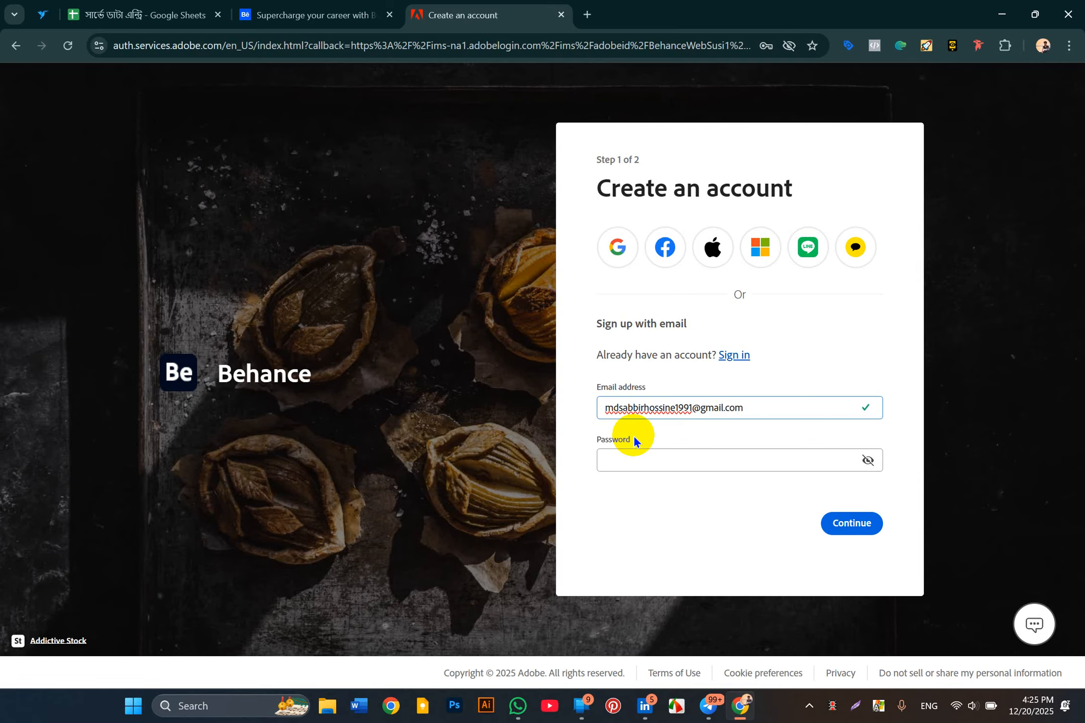
pyautogui.click(650, 467)
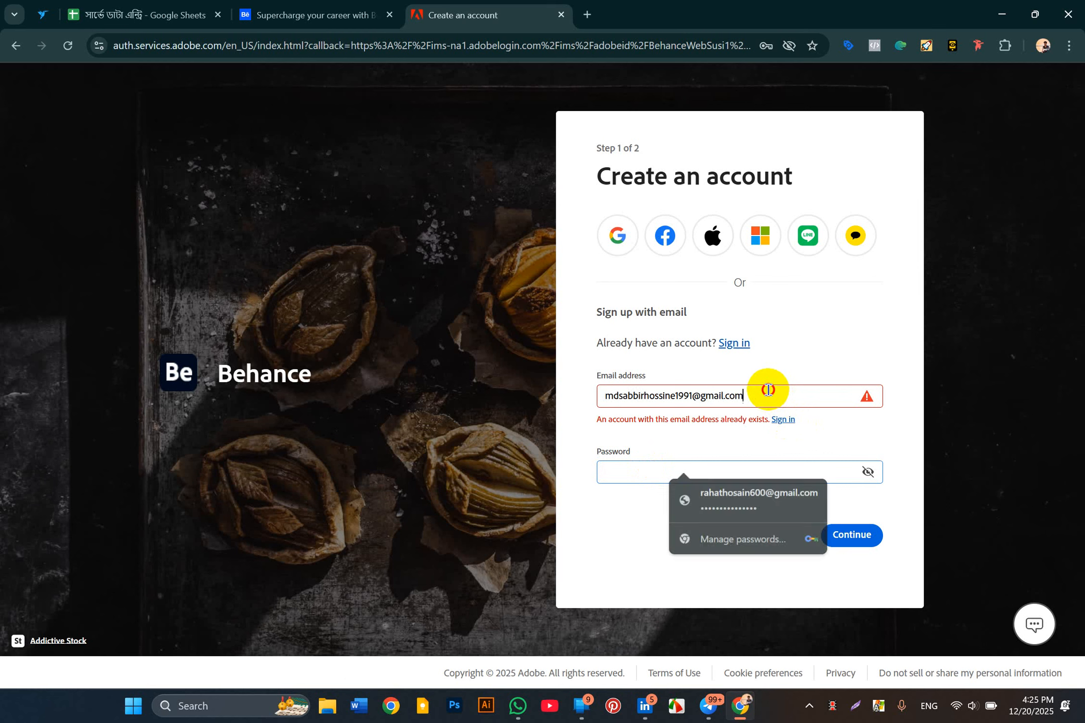
pyautogui.moveTo(765, 391); pyautogui.dragTo(591, 431)
pyautogui.press('BackSpace')
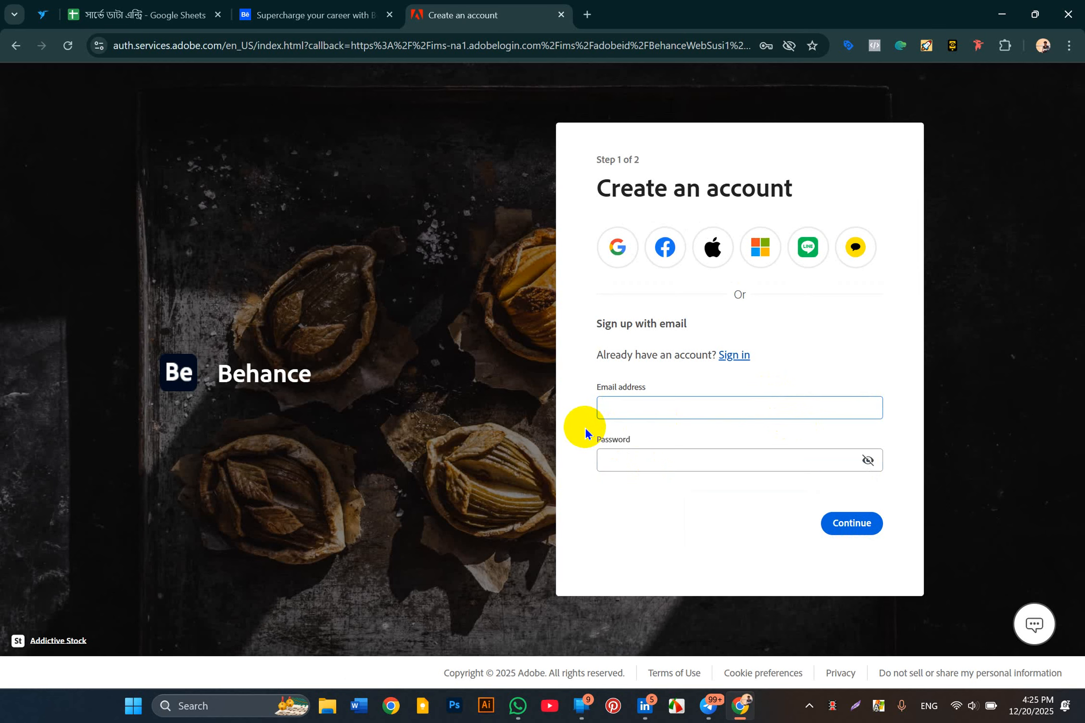
# Step: Enter a new accepted Gmail address and a valid, masked password, then continue to Step 2
pyautogui.write('m')
pyautogui.press('BackSpace')
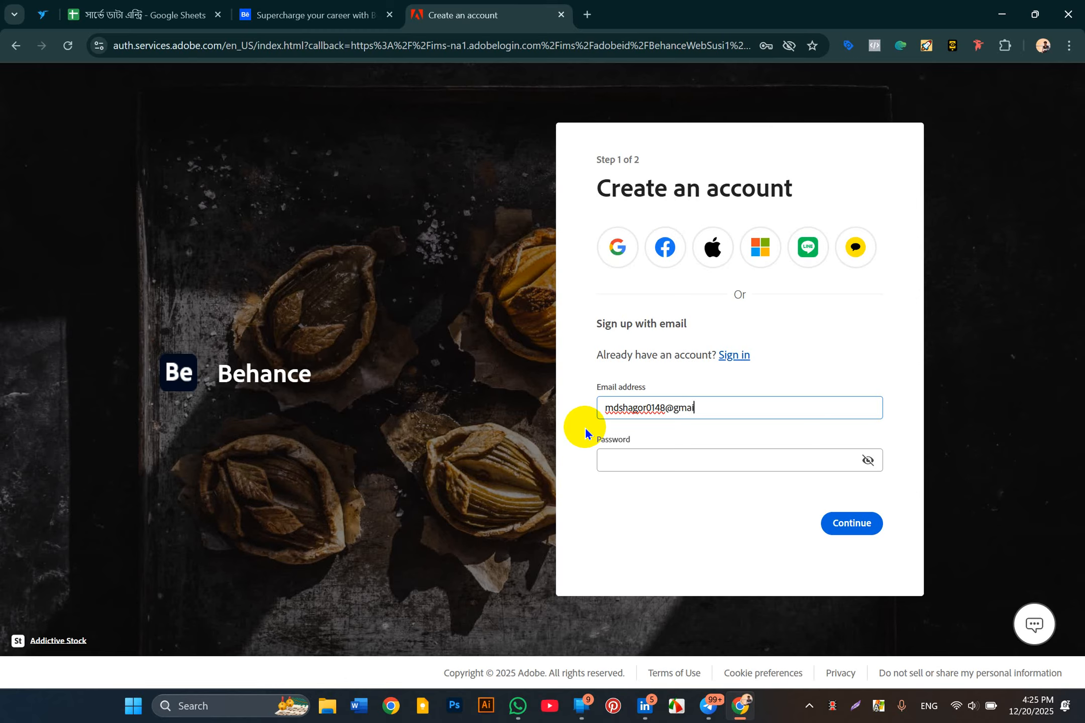
pyautogui.click(613, 462)
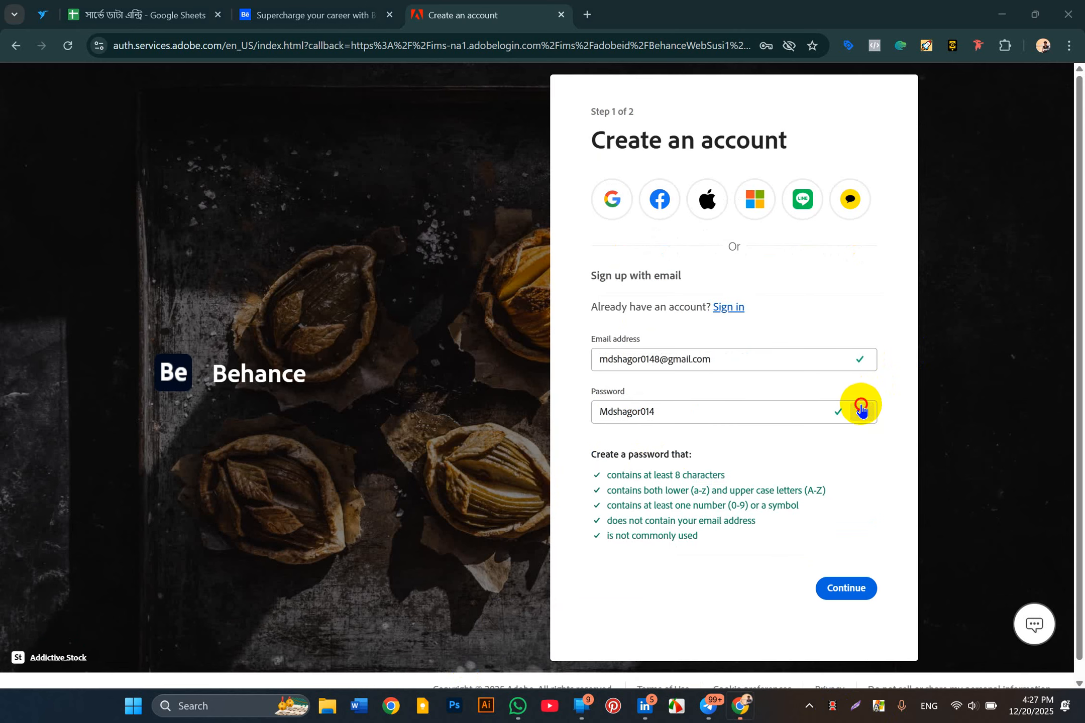
pyautogui.click(862, 411)
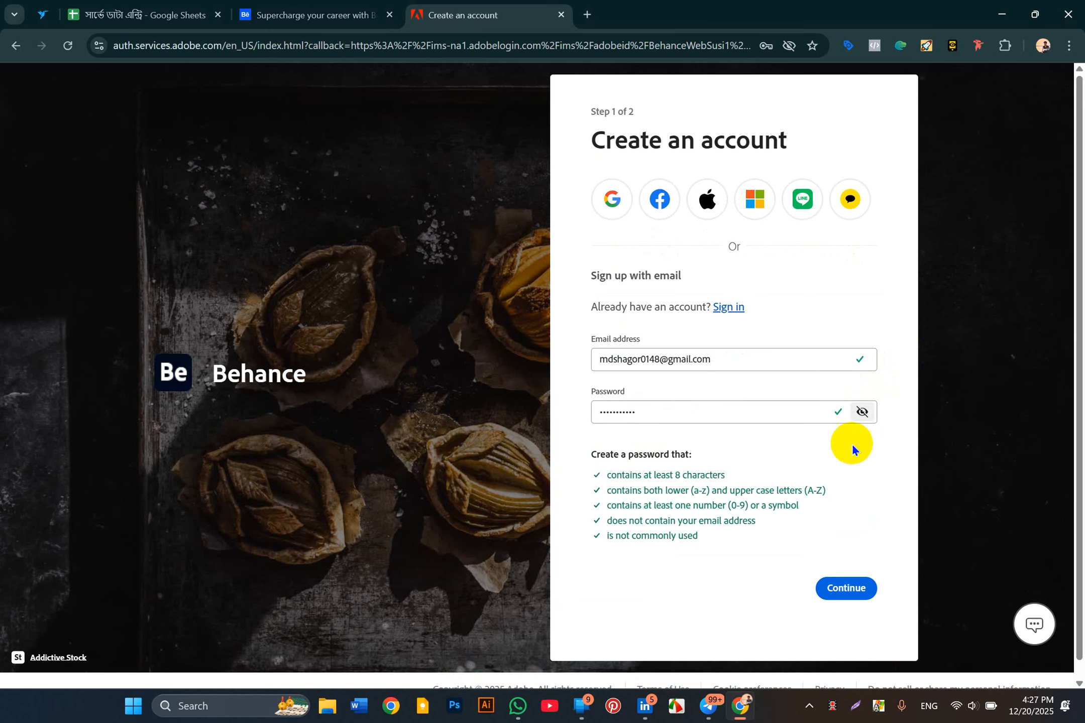
pyautogui.click(846, 583)
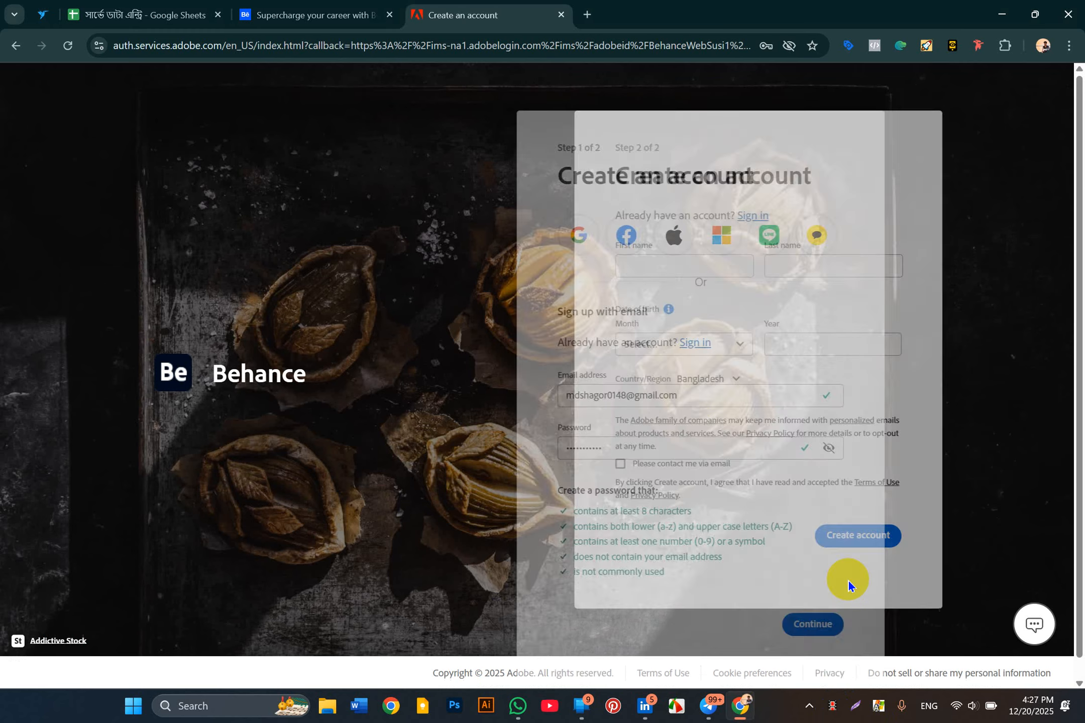
# Step: Fill in the account holder's first and last name
pyautogui.click(661, 261)
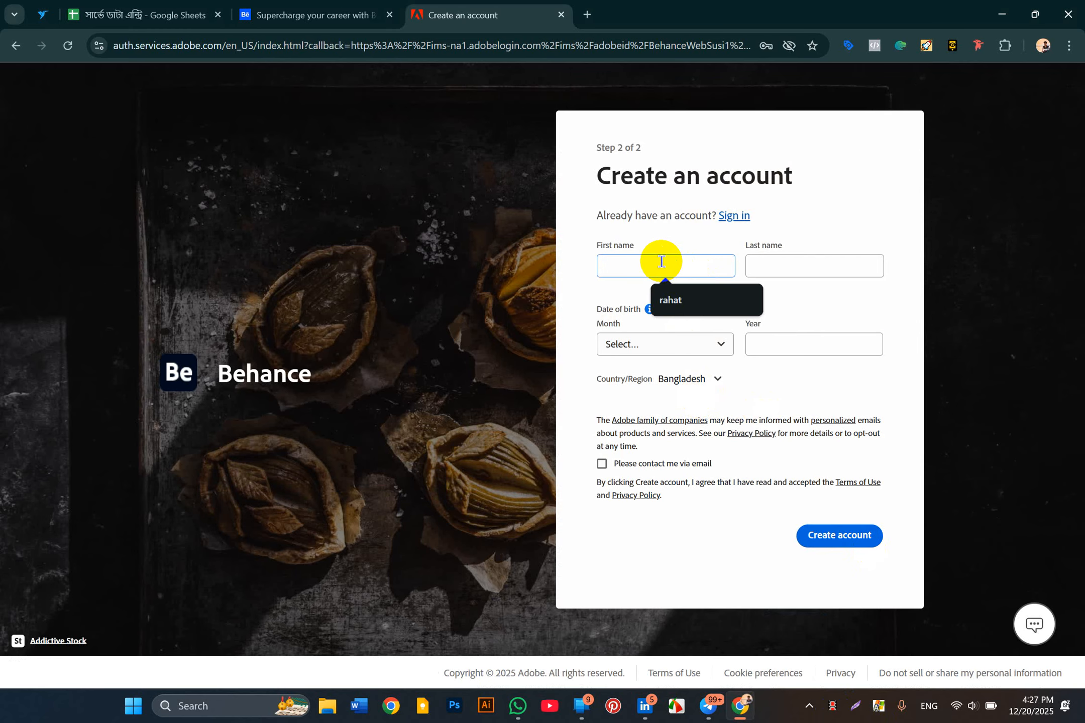
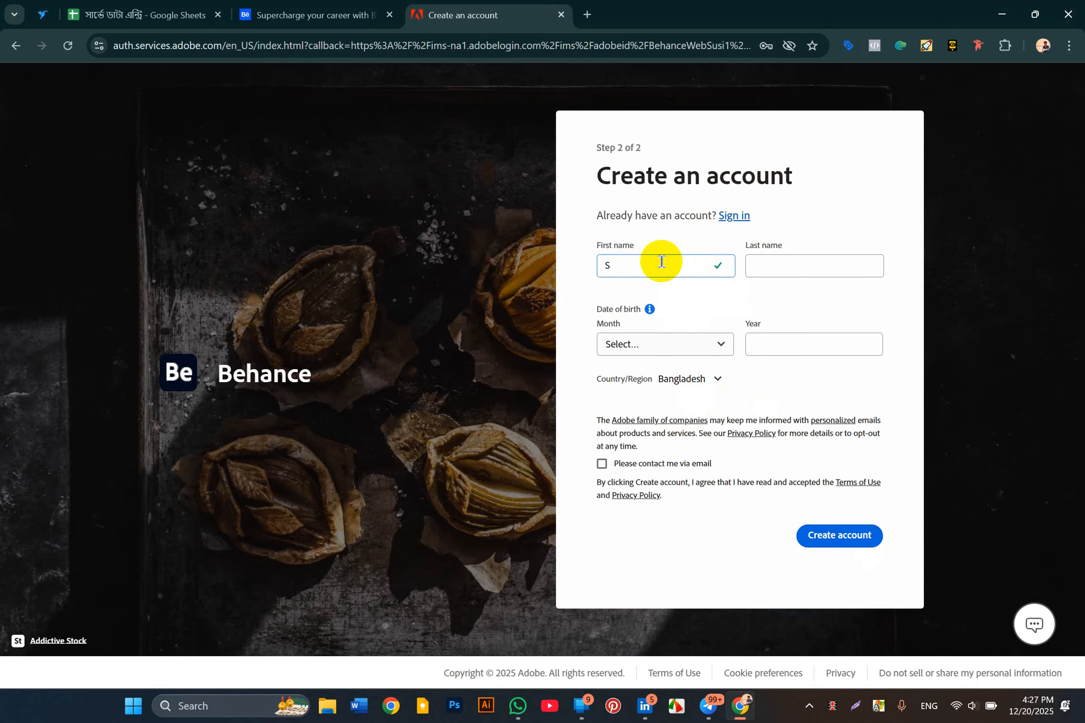
pyautogui.press('Tab')
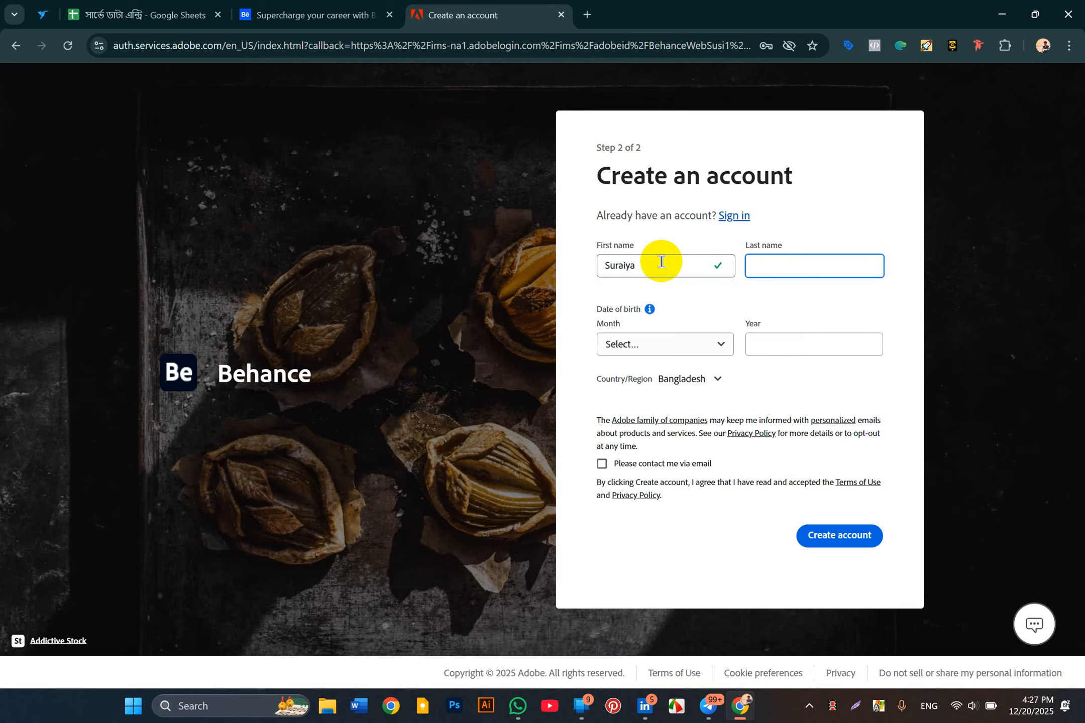
# Step: Set the birth date to May 2004 and opt in to email contact
pyautogui.click(645, 345)
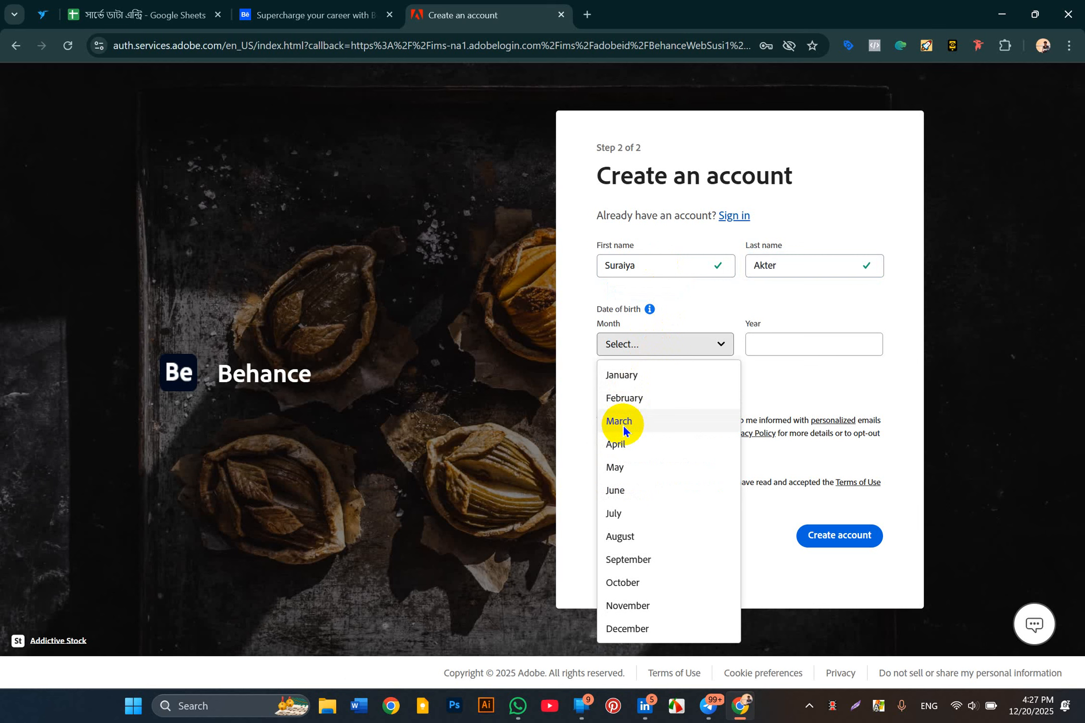
pyautogui.click(782, 346)
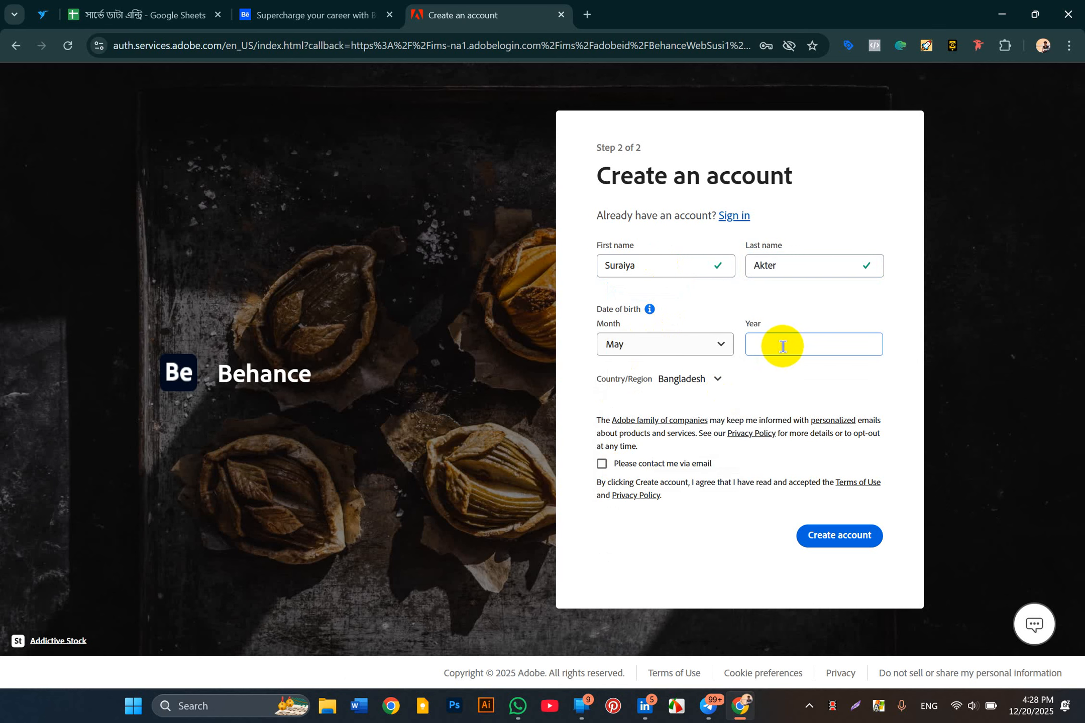
pyautogui.write('2004')
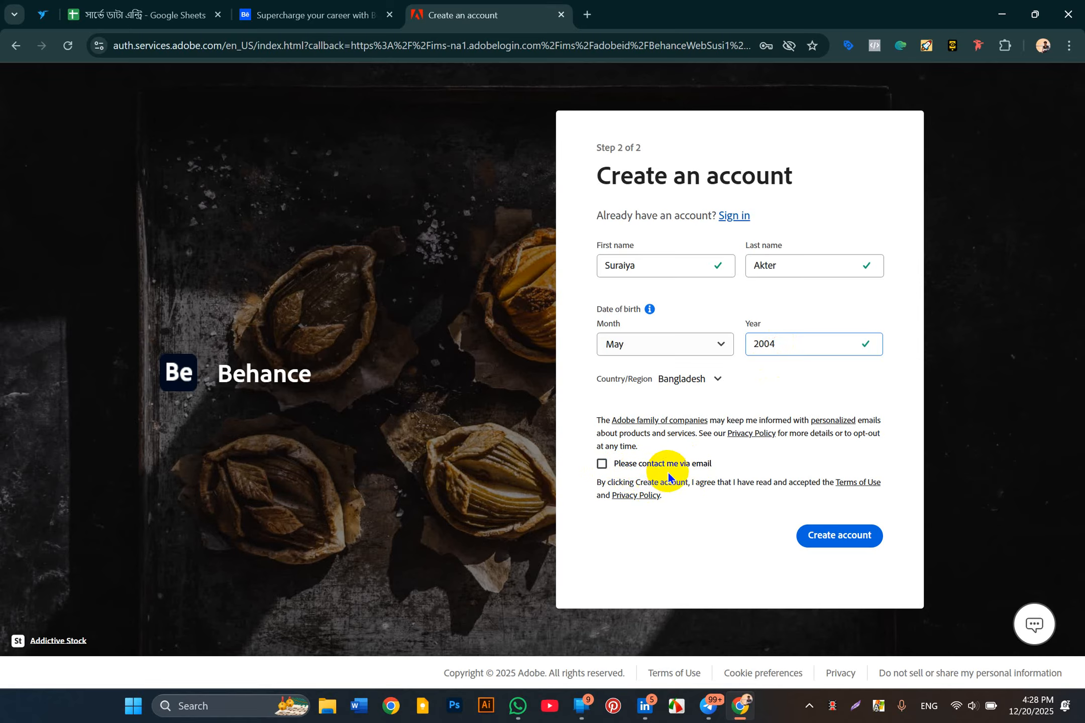
pyautogui.click(602, 464)
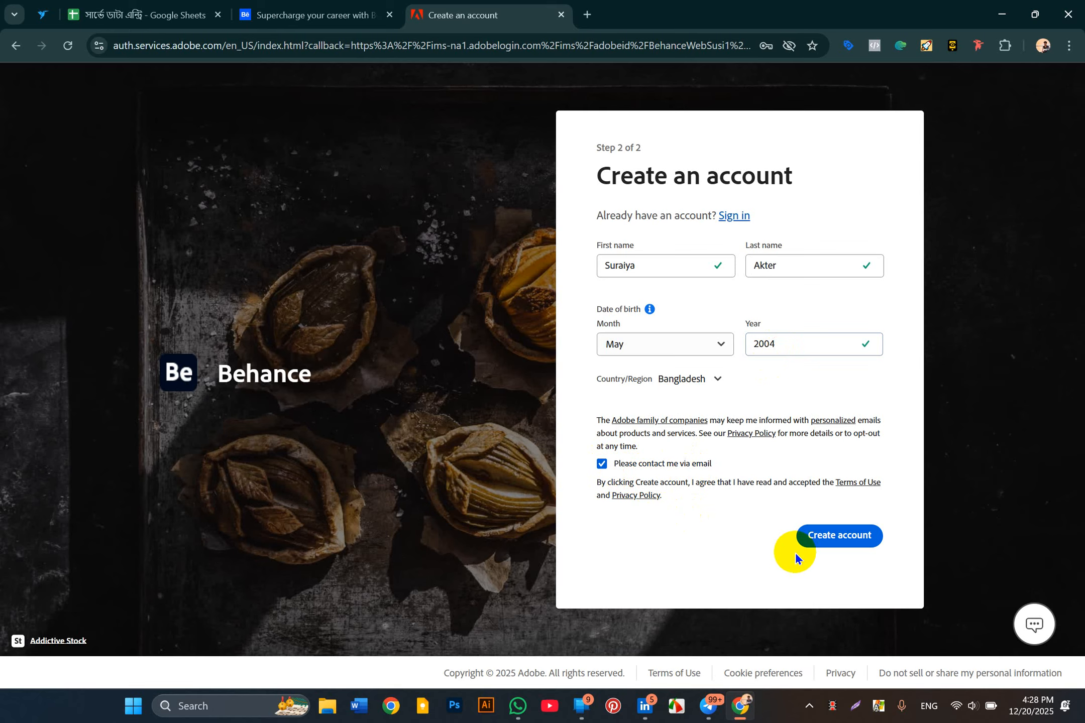
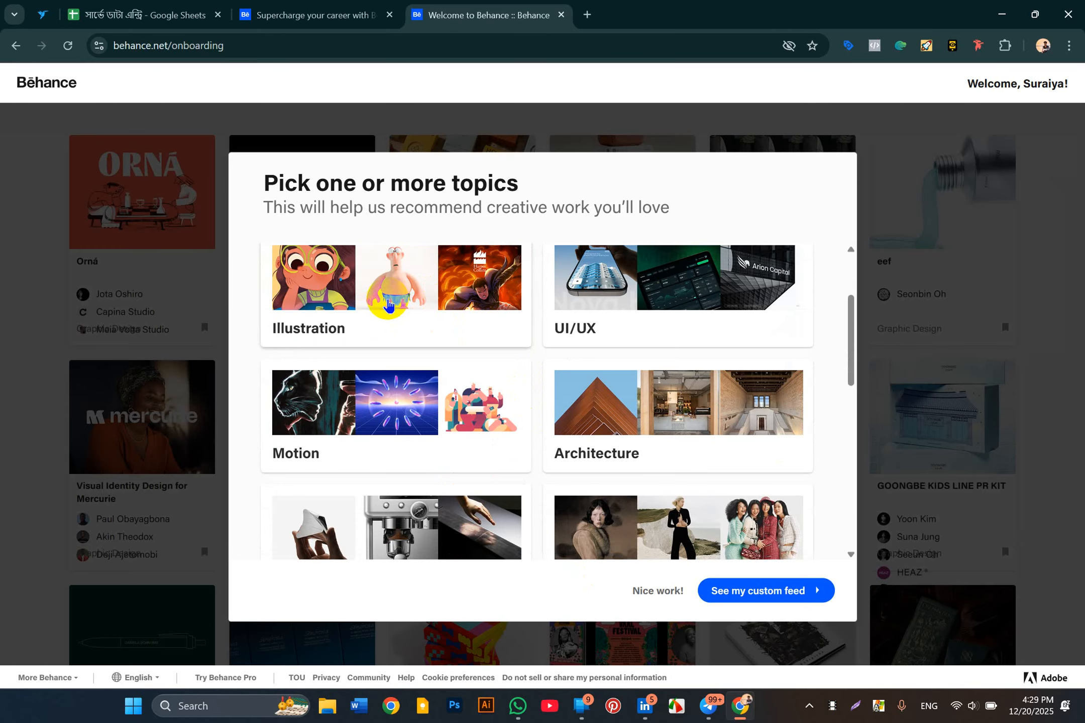
# Step: Follow the Illustration topic and build a custom feed from Graphic Design and Illustration
pyautogui.click(387, 304)
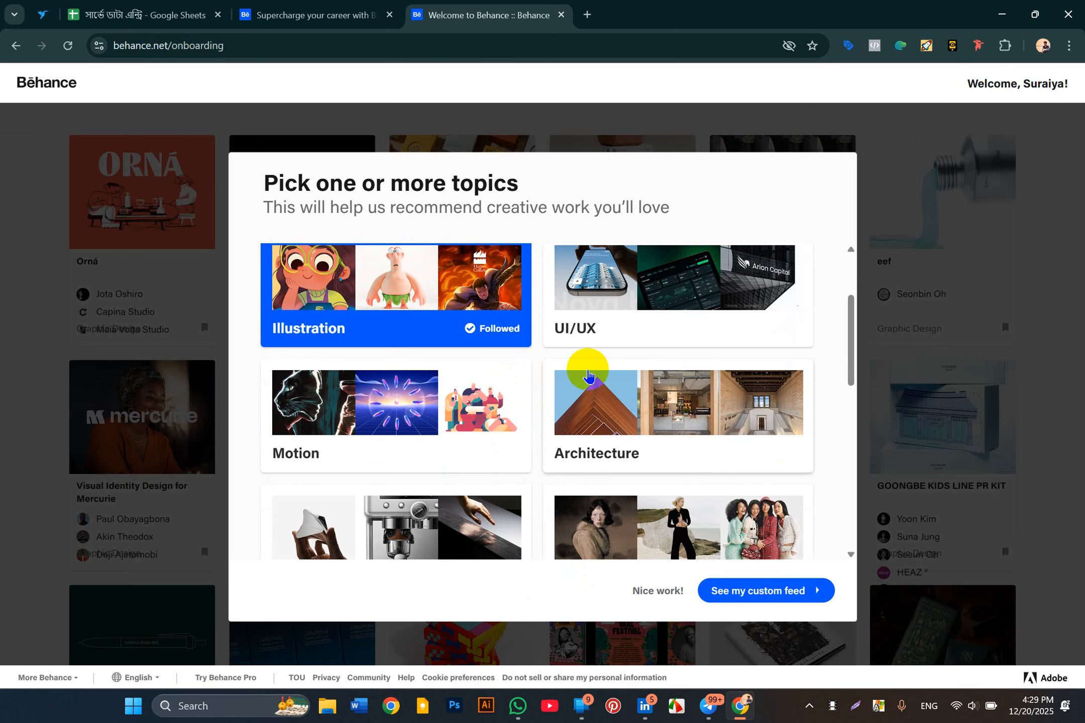
pyautogui.scroll(-5, 583, 369)
pyautogui.scroll(-5, 587, 375)
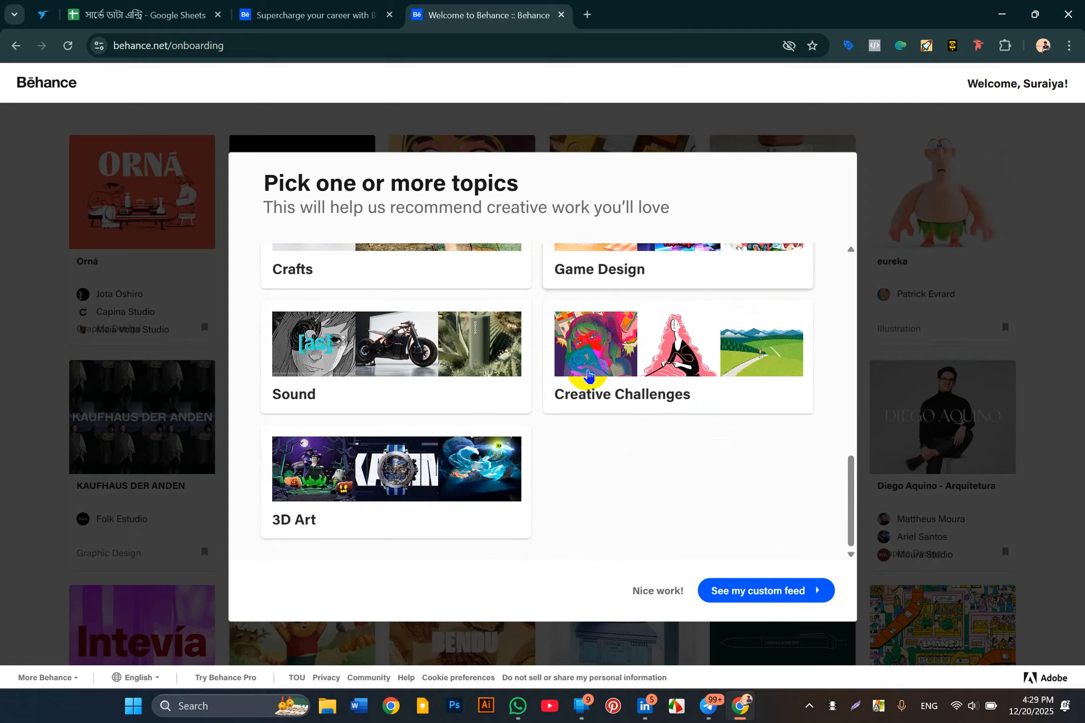
pyautogui.scroll(1, 628, 341)
pyautogui.scroll(-1, 590, 346)
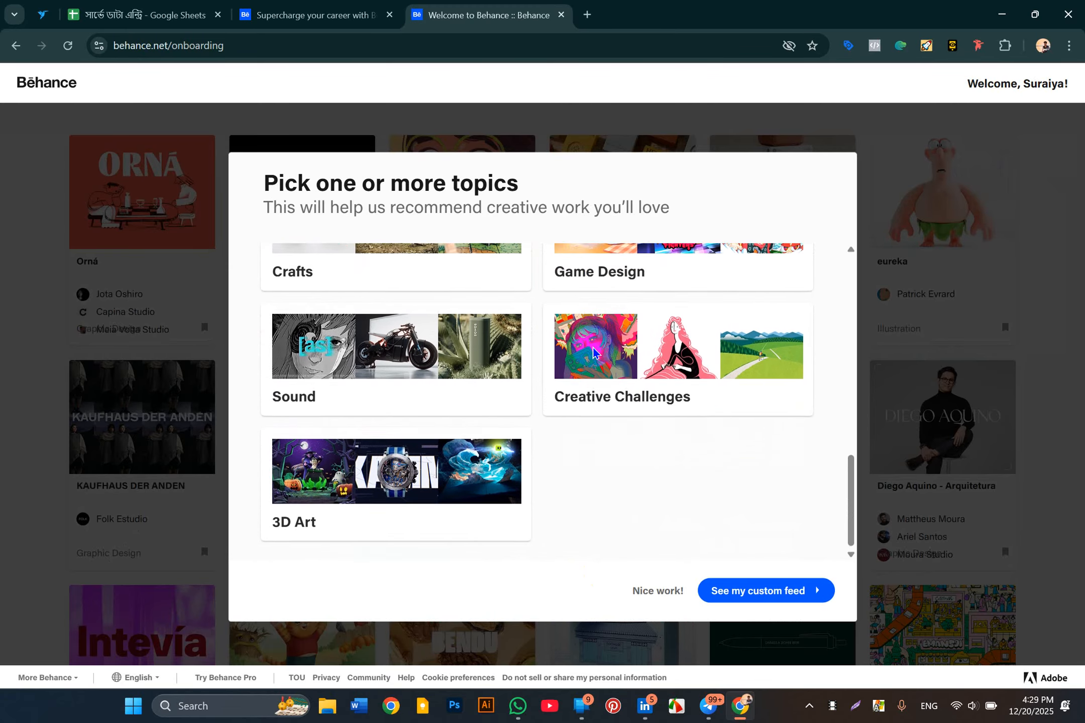
pyautogui.scroll(2, 387, 472)
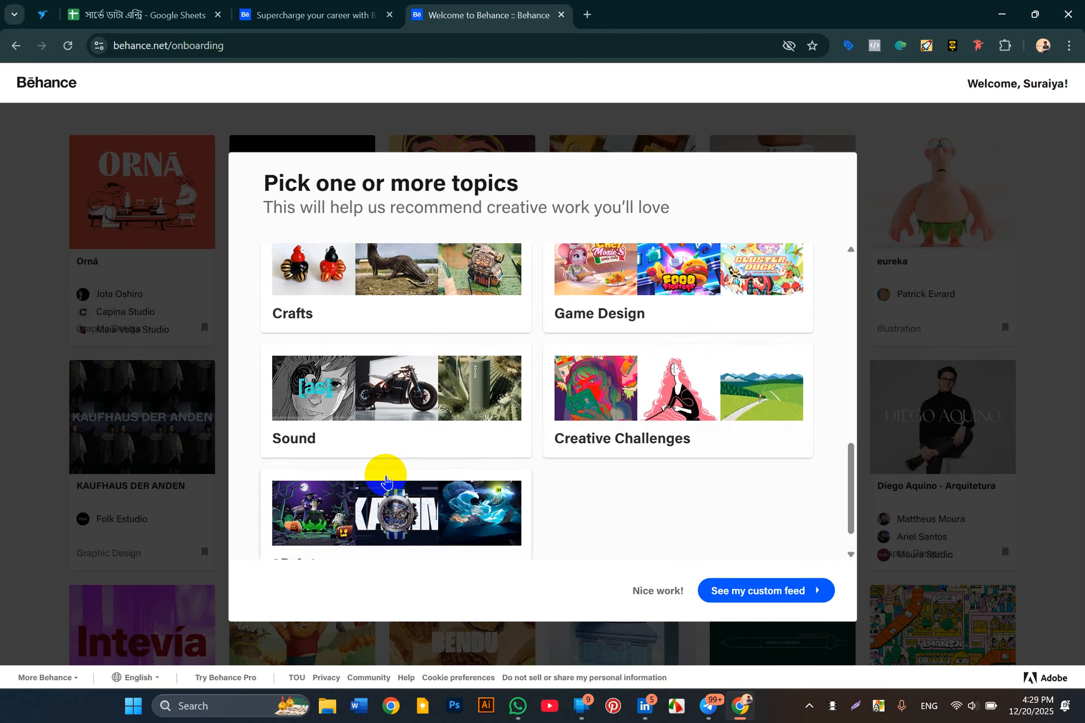
pyautogui.scroll(6, 649, 460)
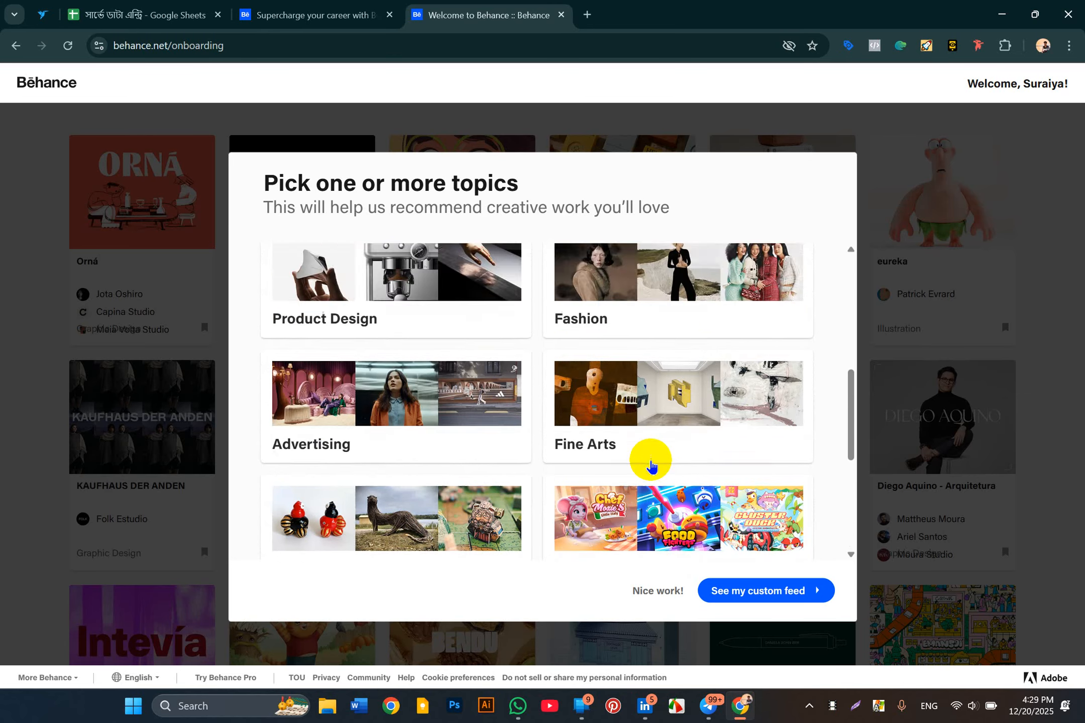
pyautogui.click(744, 593)
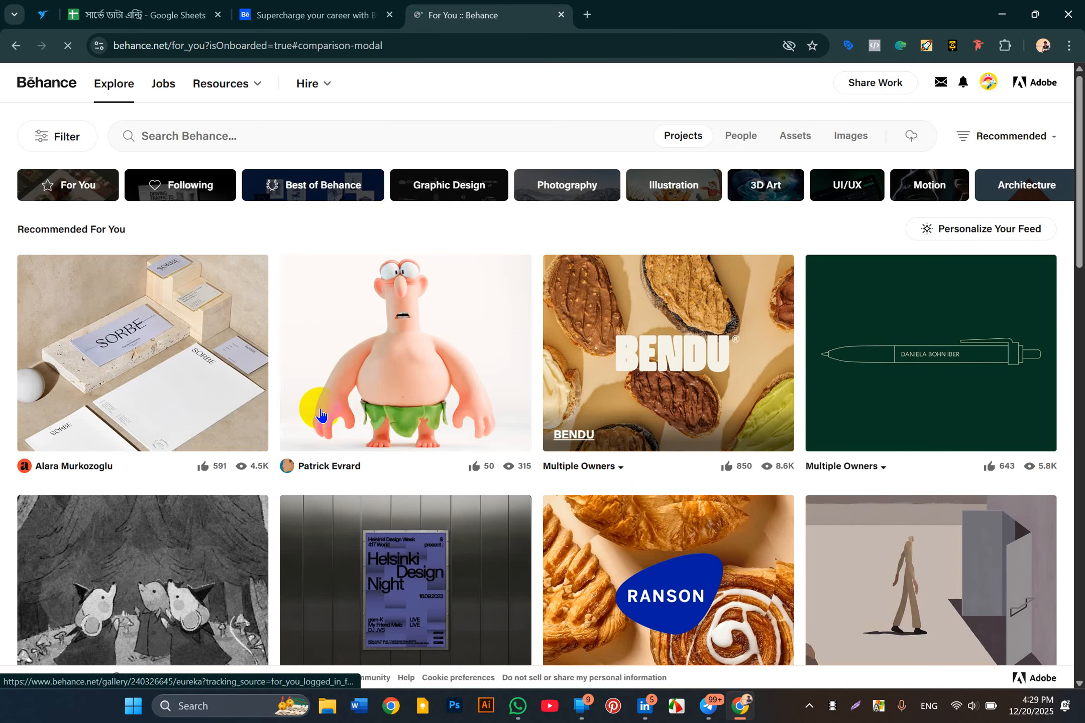
# Step: Close the 'Select your plan' Pro offer and go to your own Behance profile
pyautogui.scroll(-4, 425, 485)
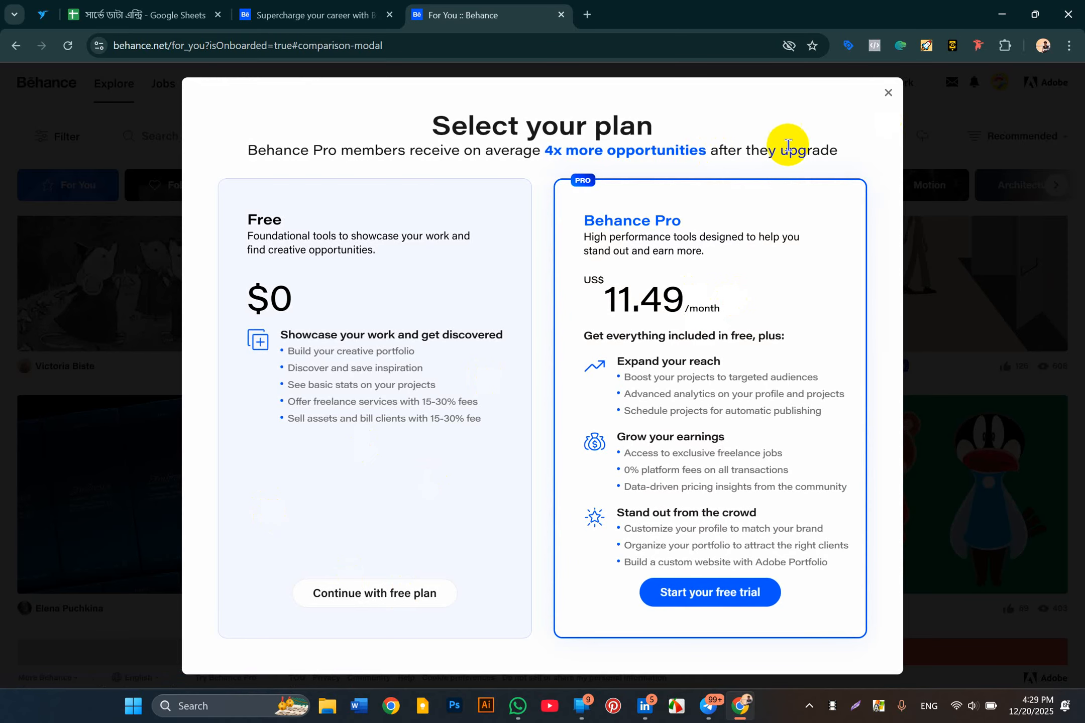
pyautogui.click(891, 92)
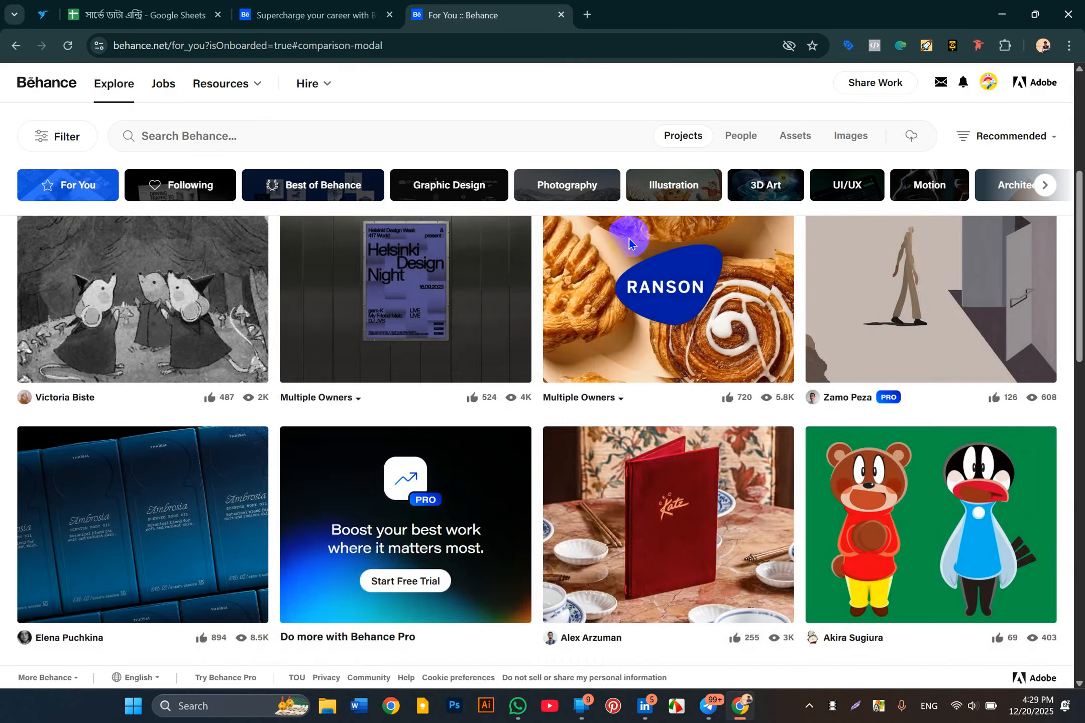
pyautogui.scroll(-12, 689, 346)
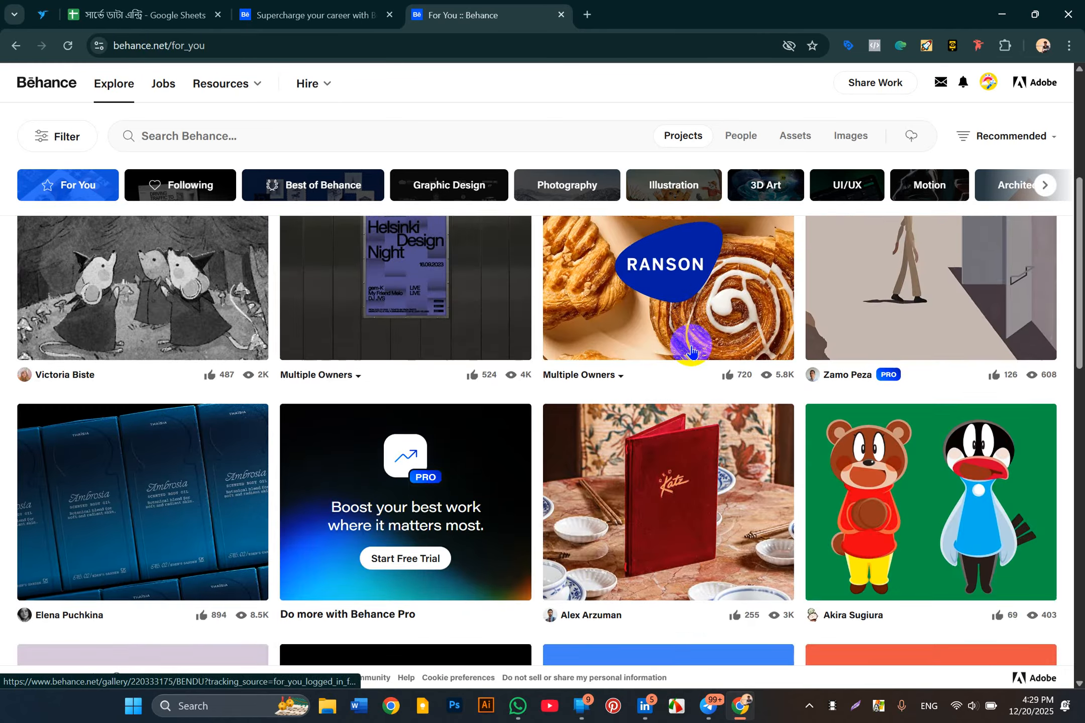
pyautogui.click(988, 82)
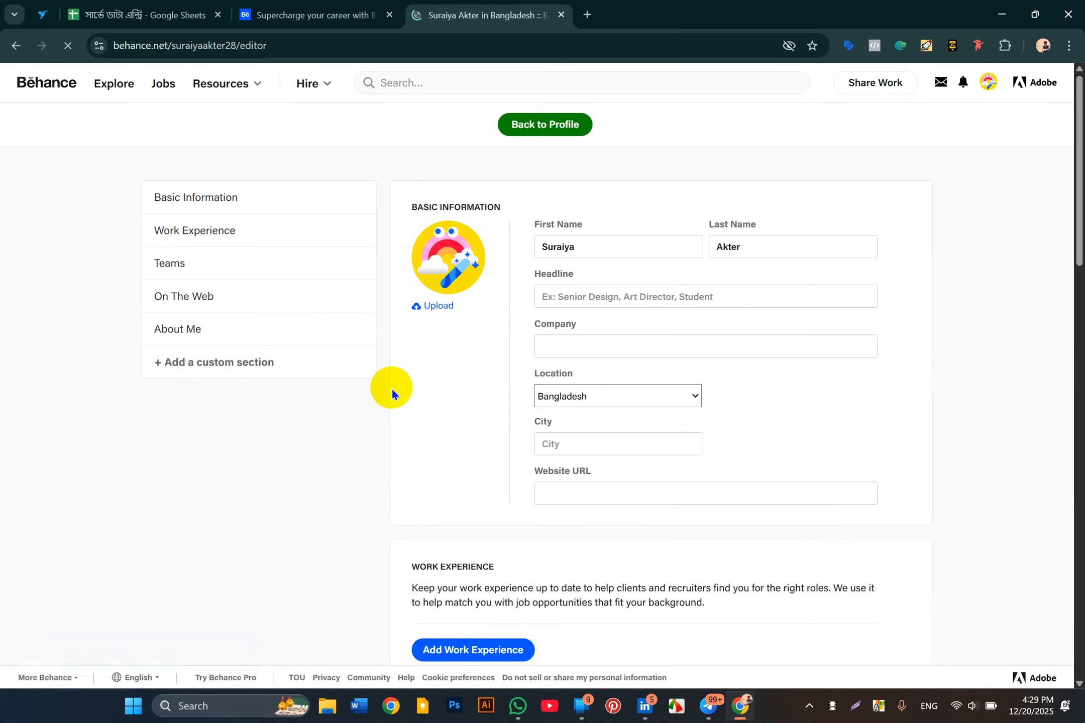
# Step: Go through the Headline, Company, Location, City and Website fields, keeping Bangladesh as location
pyautogui.click(585, 296)
pyautogui.click(588, 342)
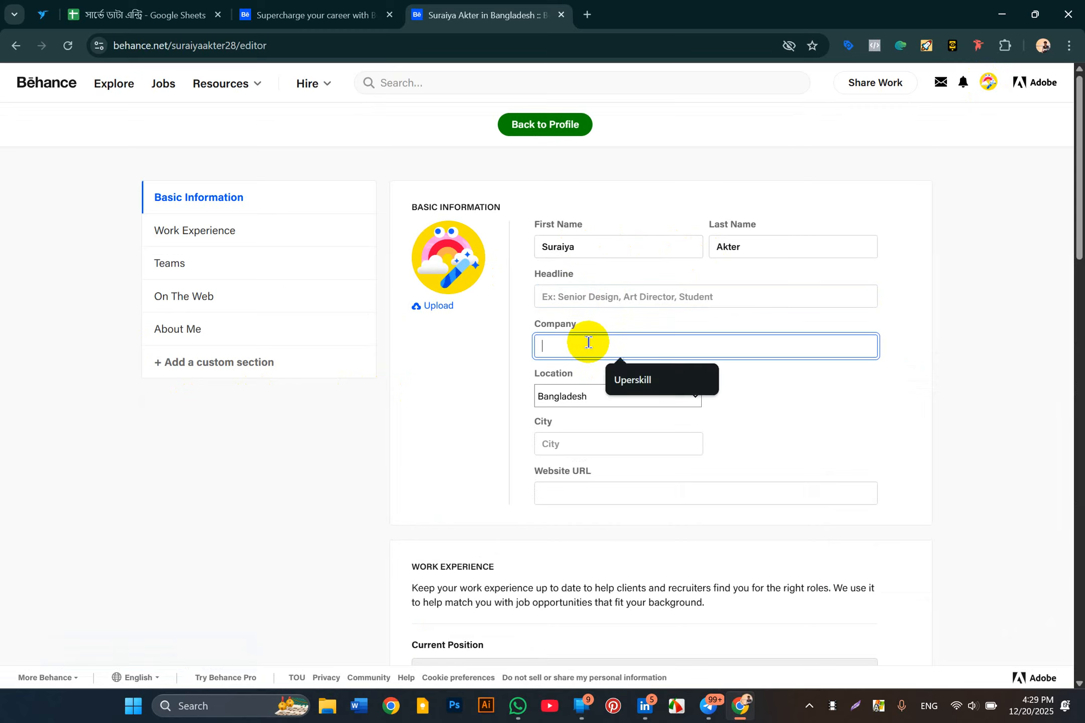
pyautogui.click(569, 390)
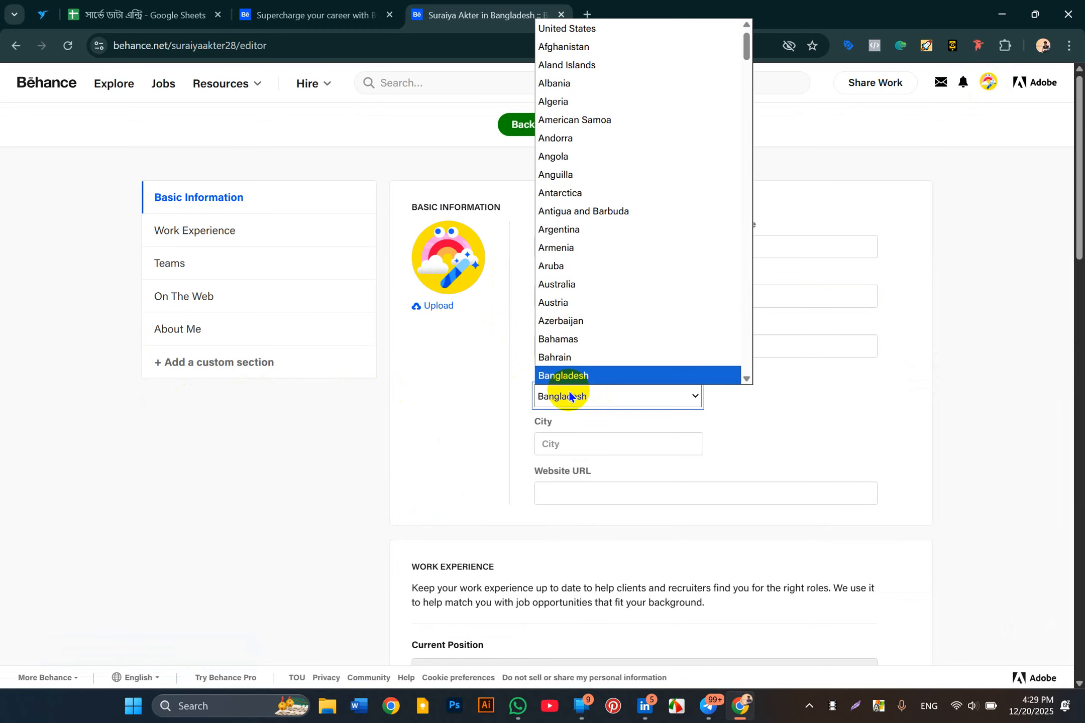
pyautogui.click(588, 394)
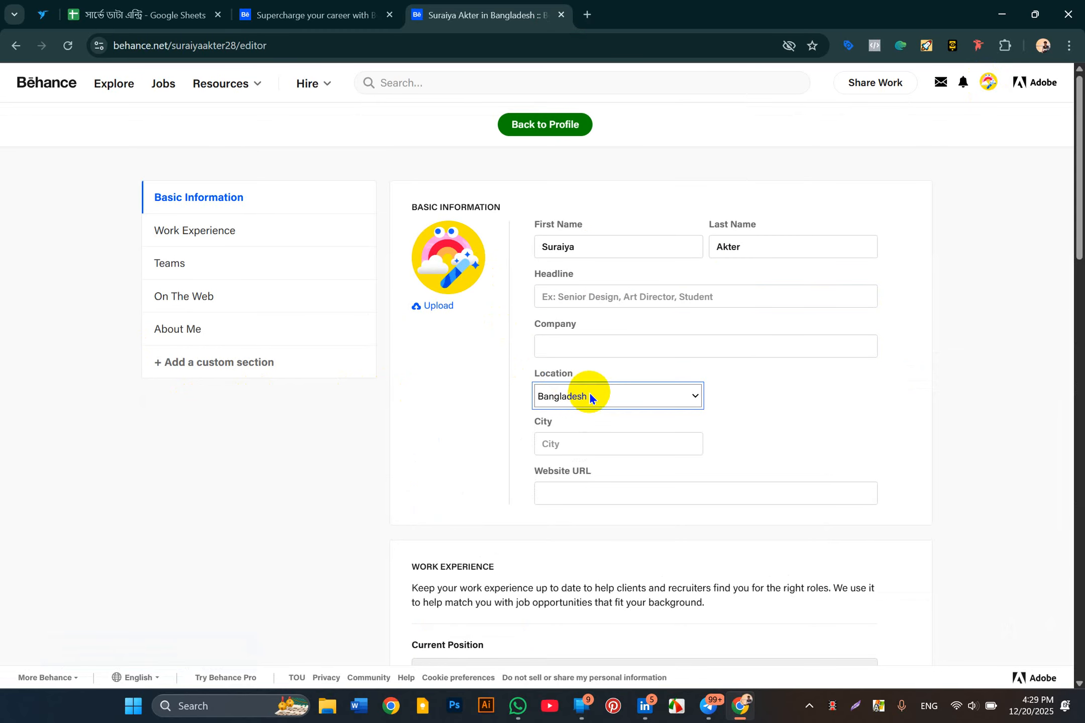
pyautogui.click(561, 447)
pyautogui.click(563, 483)
# Step: Review the profile editor sections, then start uploading a new profile picture
pyautogui.scroll(-2, 562, 484)
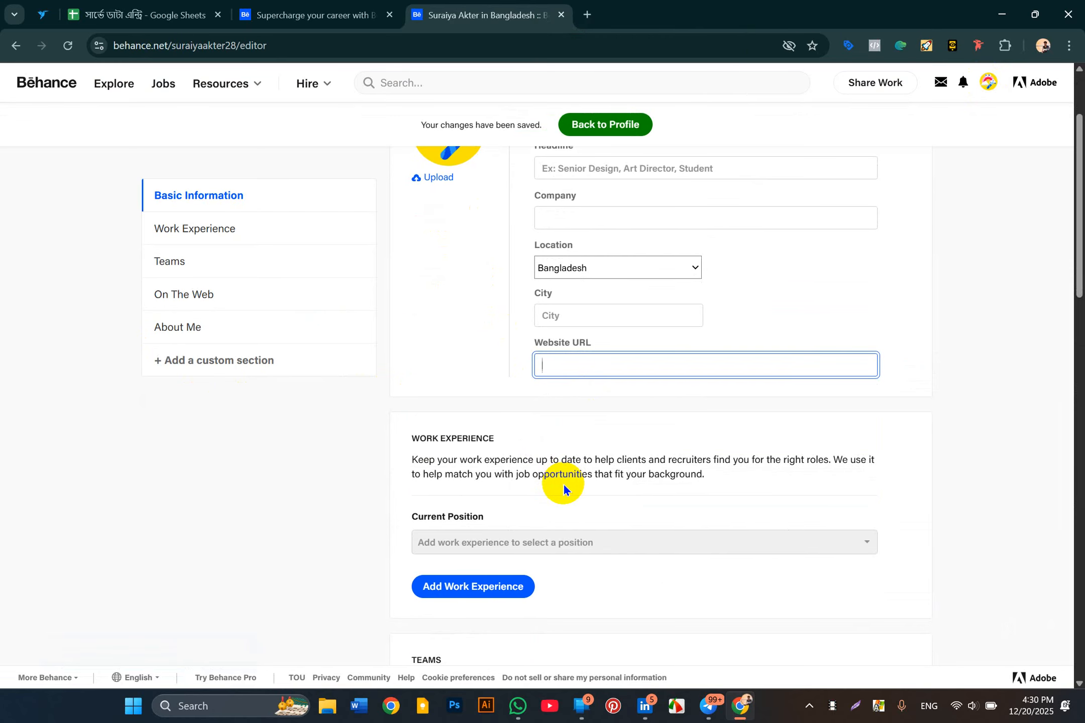
pyautogui.scroll(-5, 563, 483)
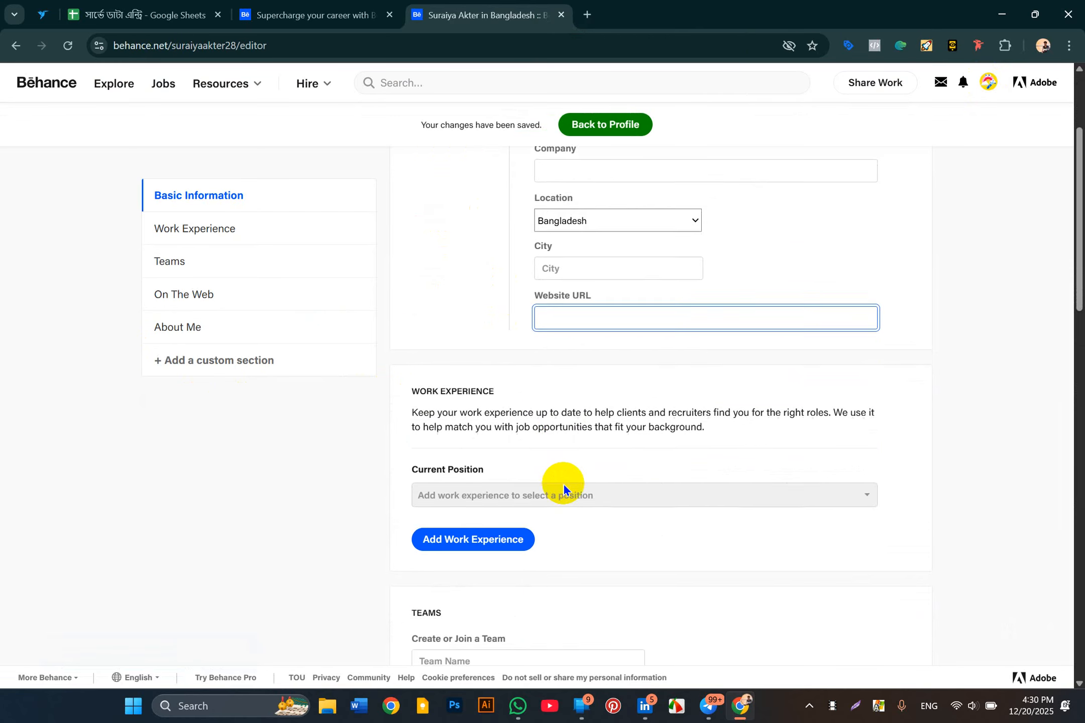
pyautogui.scroll(-3, 555, 454)
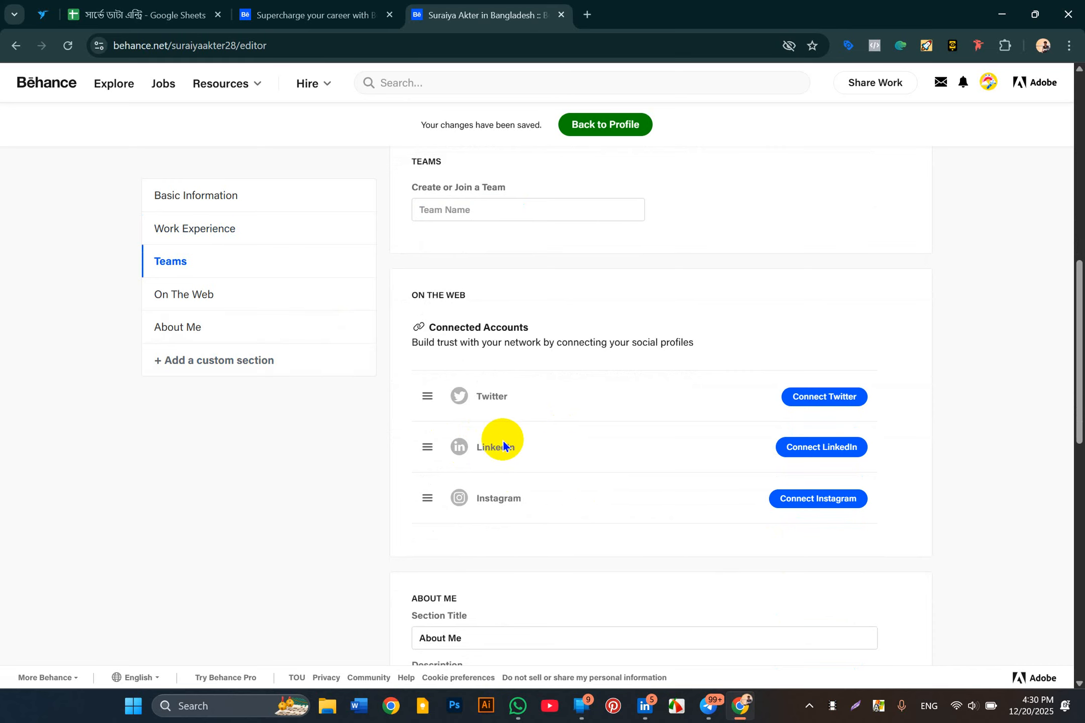
pyautogui.scroll(-5, 546, 501)
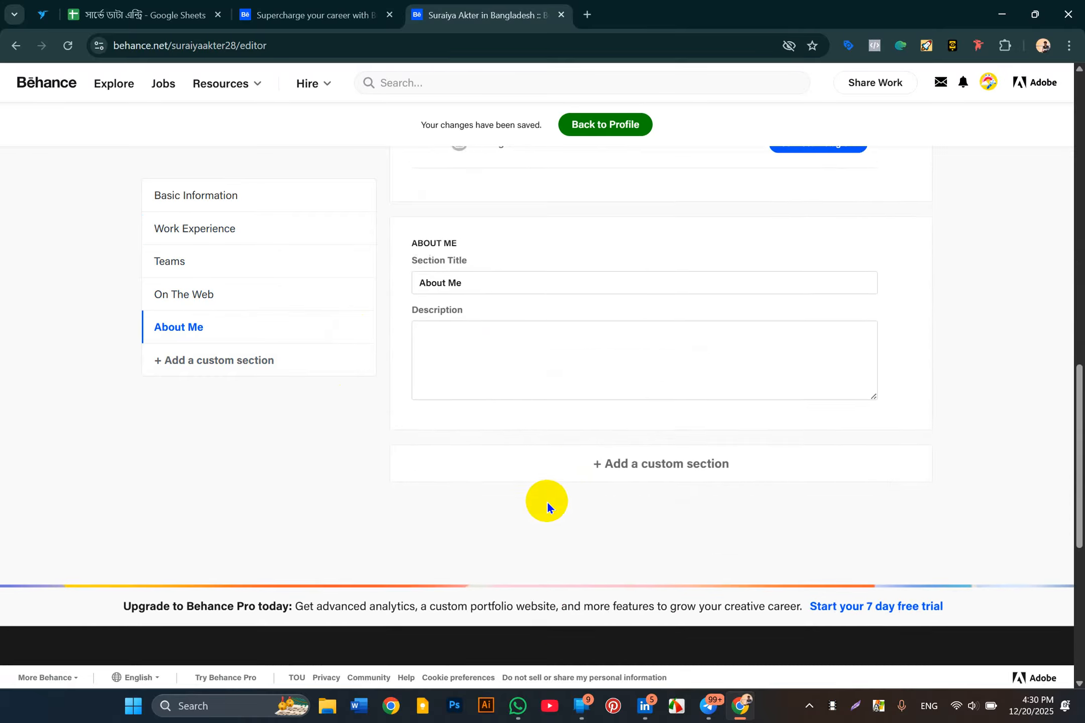
pyautogui.scroll(-2, 546, 501)
pyautogui.scroll(5, 547, 501)
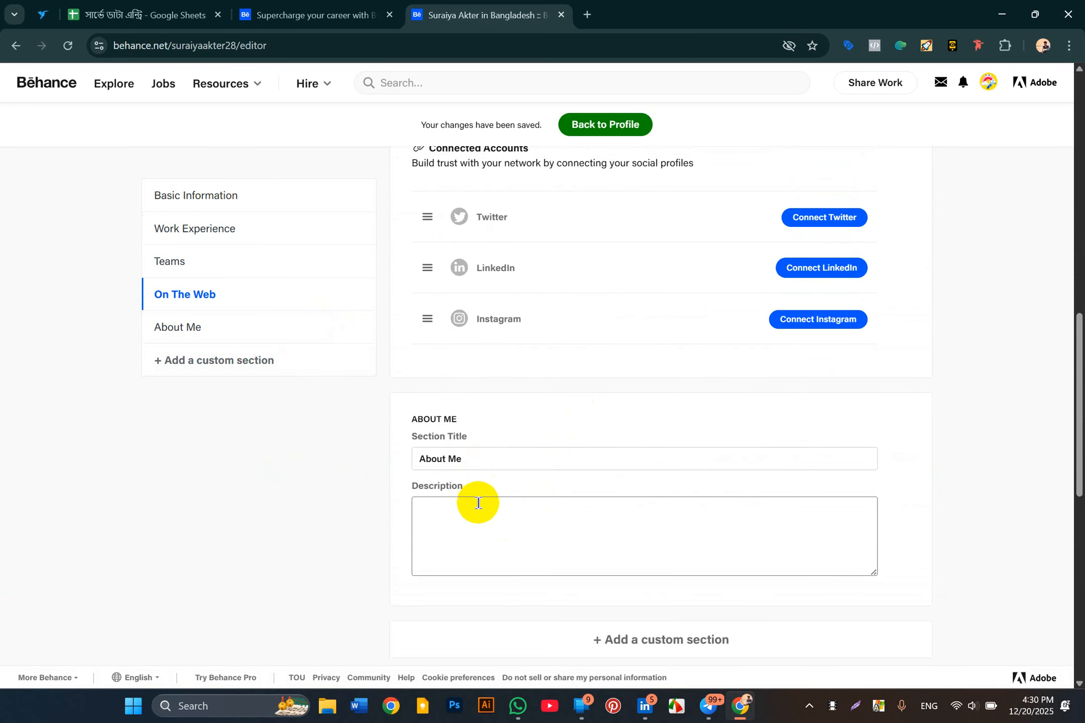
pyautogui.scroll(2, 468, 409)
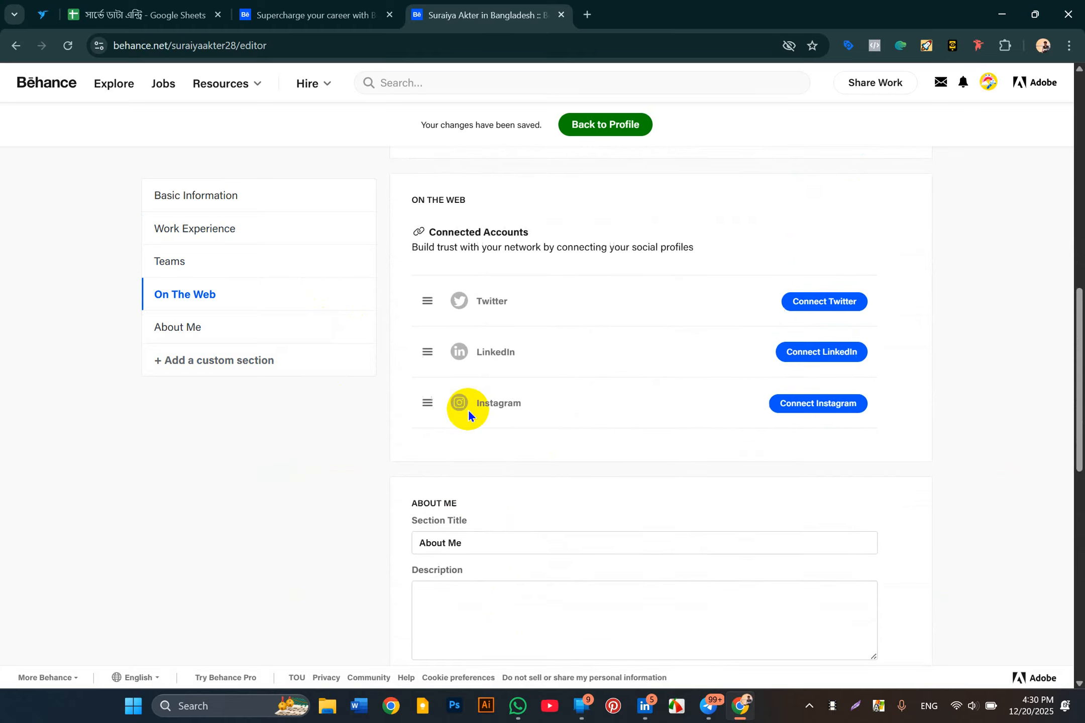
pyautogui.scroll(-12, 468, 410)
pyautogui.scroll(20, 468, 410)
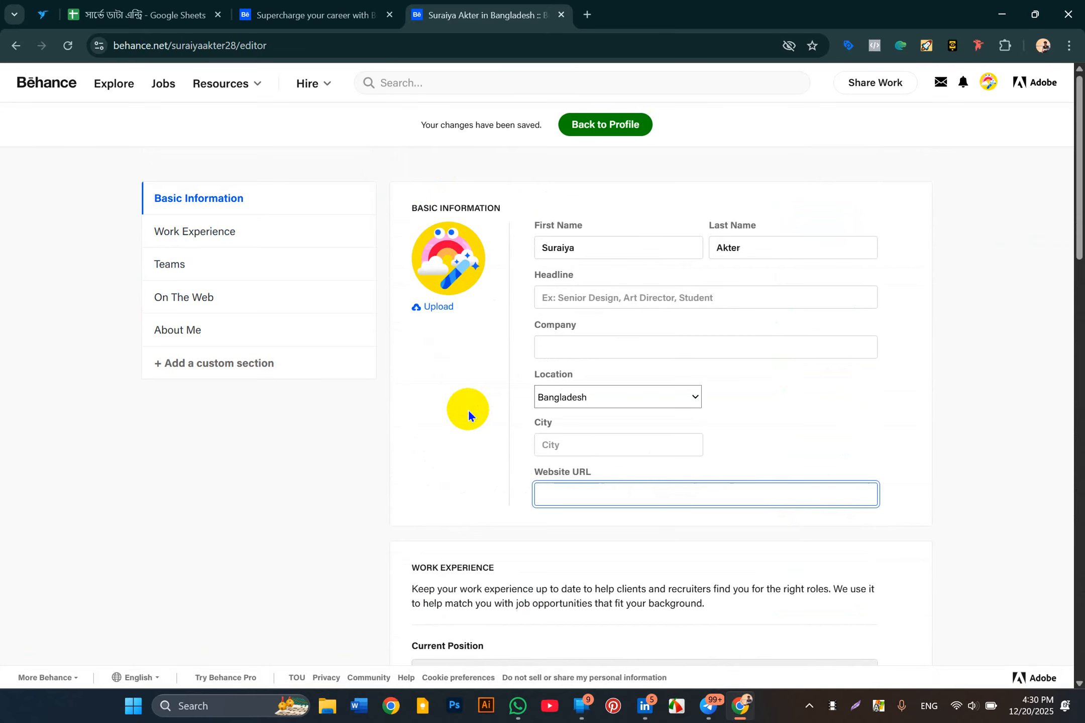
pyautogui.click(445, 299)
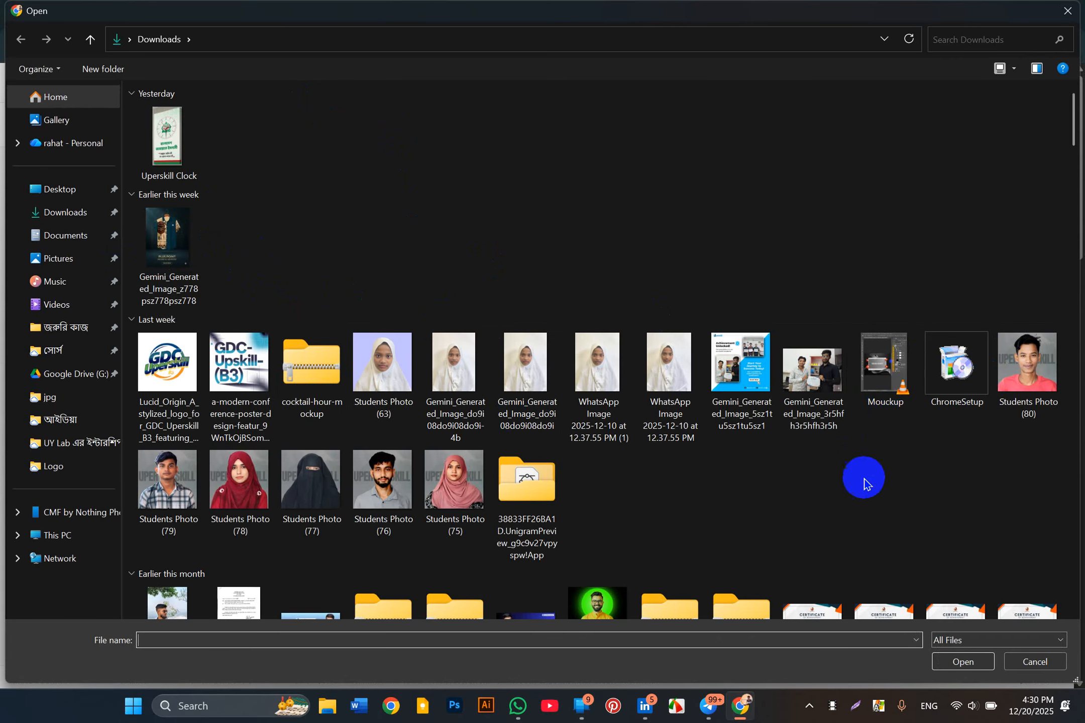
# Step: Set the cskcsjc photo from Downloads as profile picture, cropped around the man's face
pyautogui.scroll(-4, 537, 497)
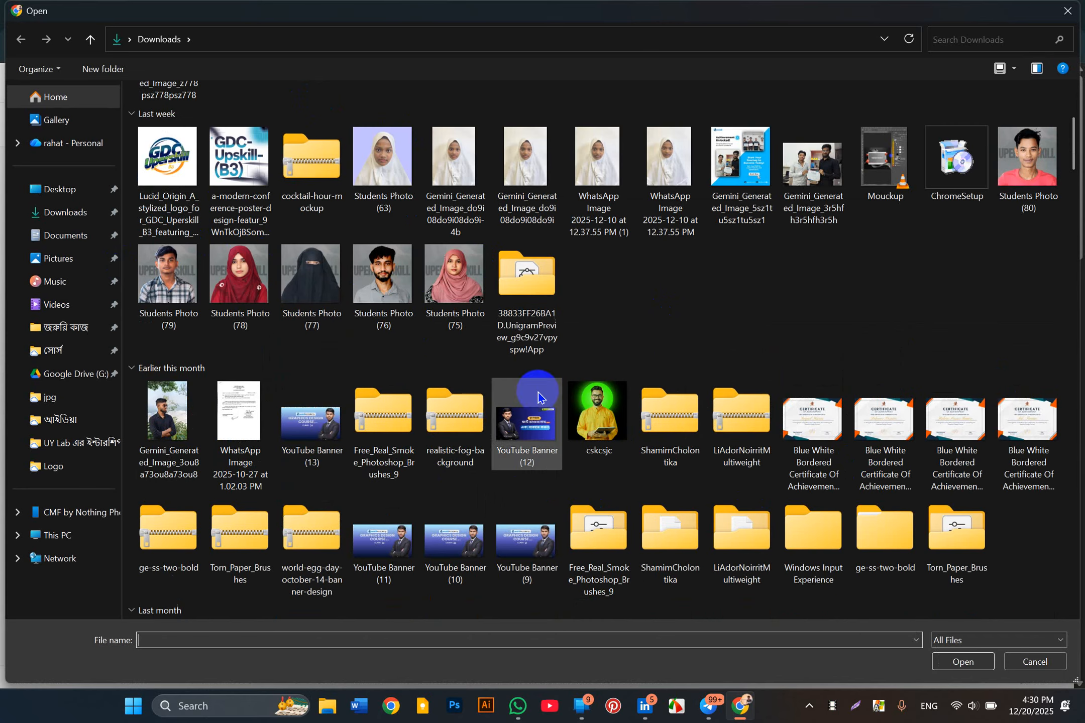
pyautogui.doubleClick(593, 411)
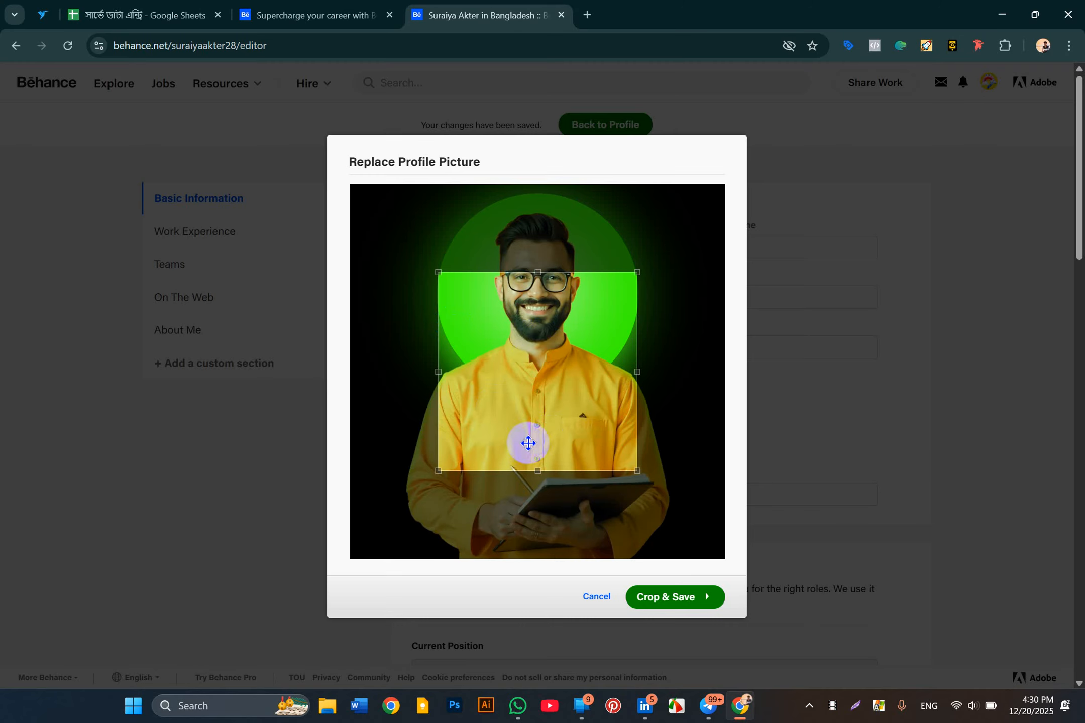
pyautogui.moveTo(516, 361); pyautogui.dragTo(511, 282)
pyautogui.click(650, 598)
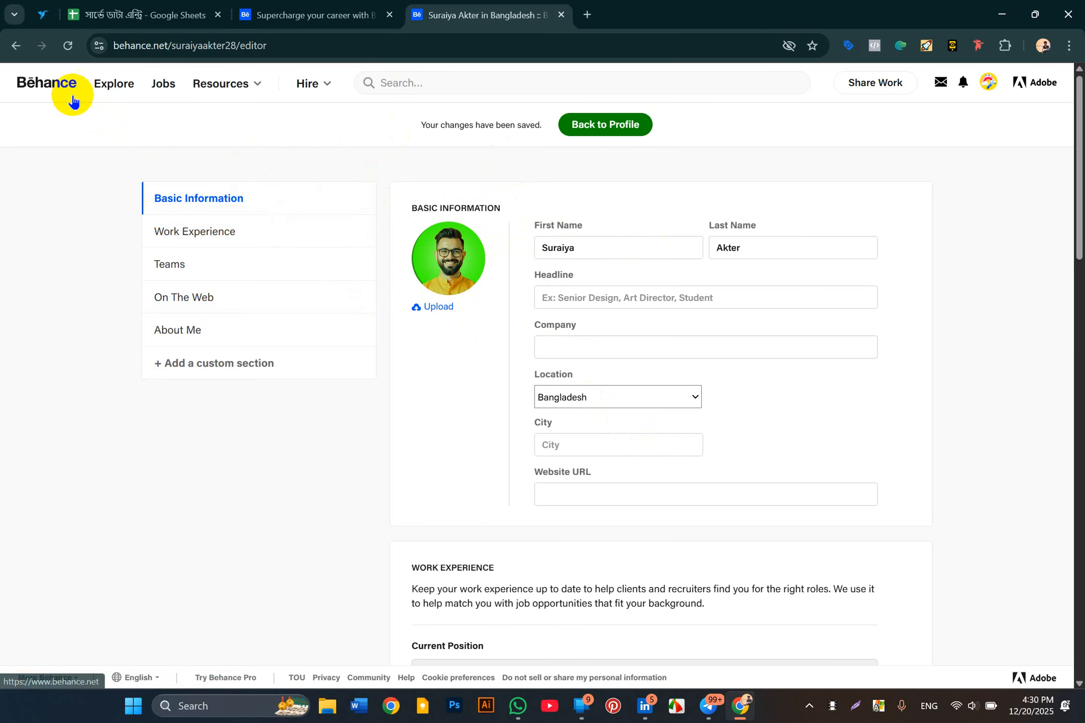
# Step: Return to the Behance home feed, then reopen your own profile page
pyautogui.click(62, 86)
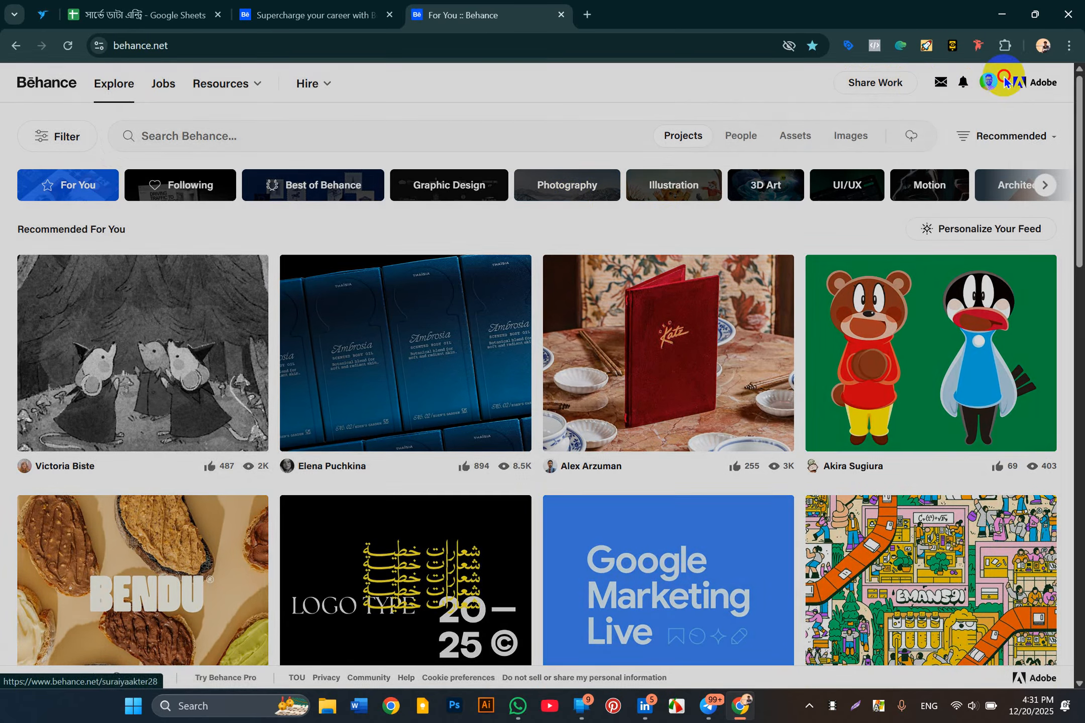
pyautogui.click(1000, 82)
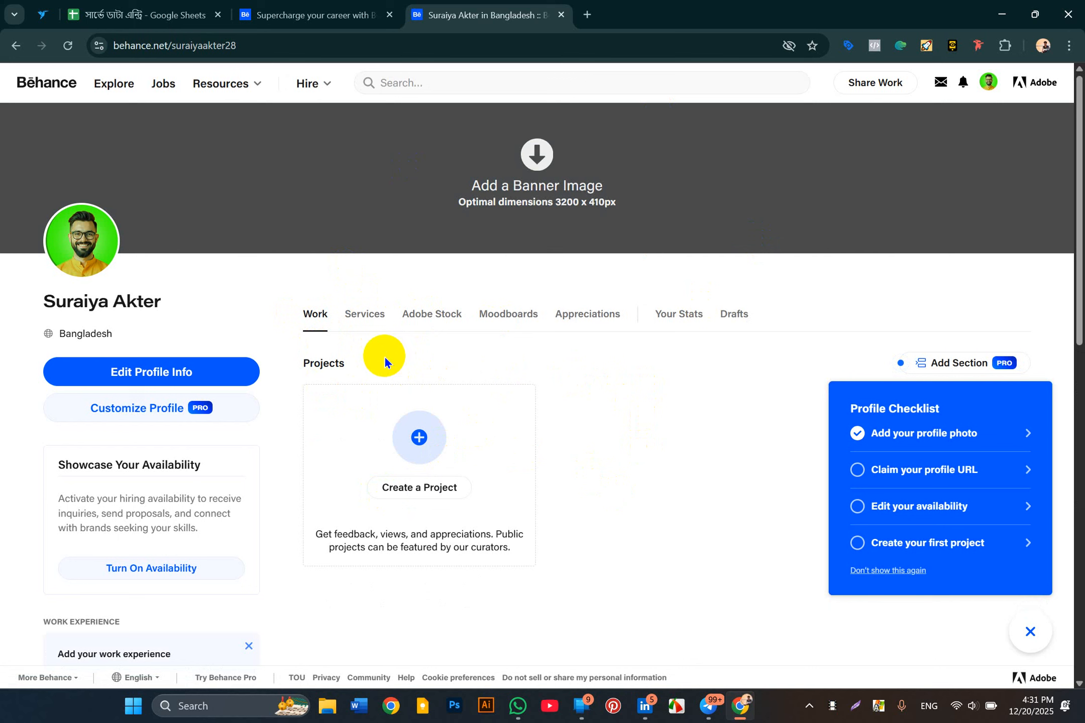
# Step: Show the Share Work choices for adding a Project or a Service
pyautogui.click(240, 206)
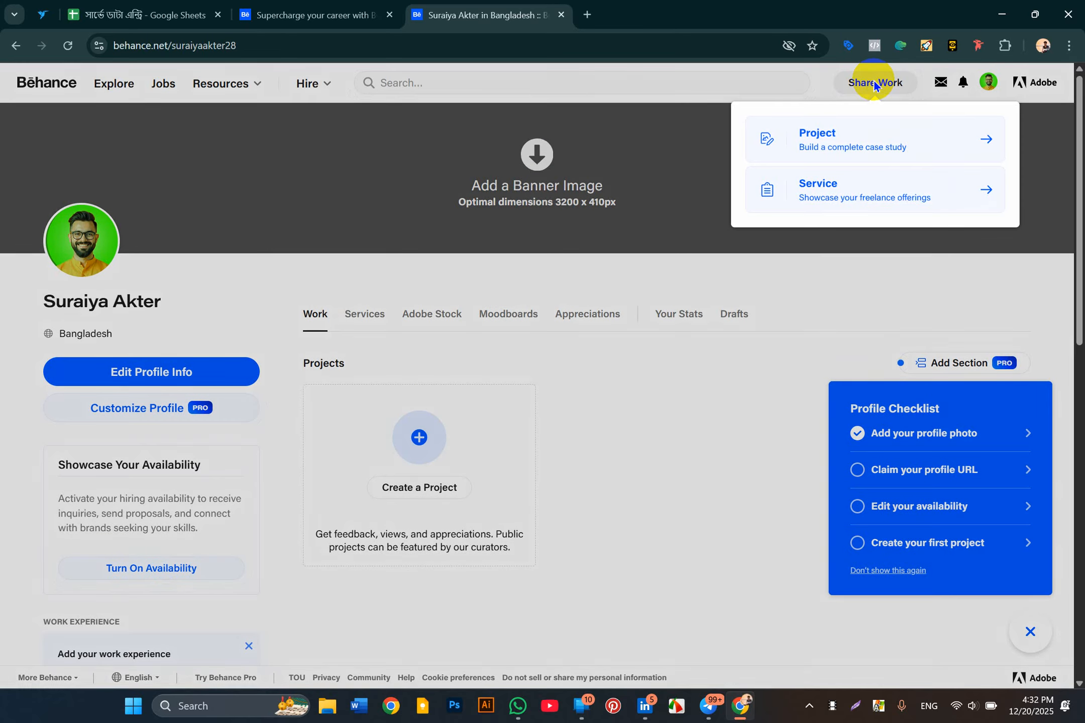
# Step: Start a new project and add the Gemini shirt design image from Downloads
pyautogui.click(874, 85)
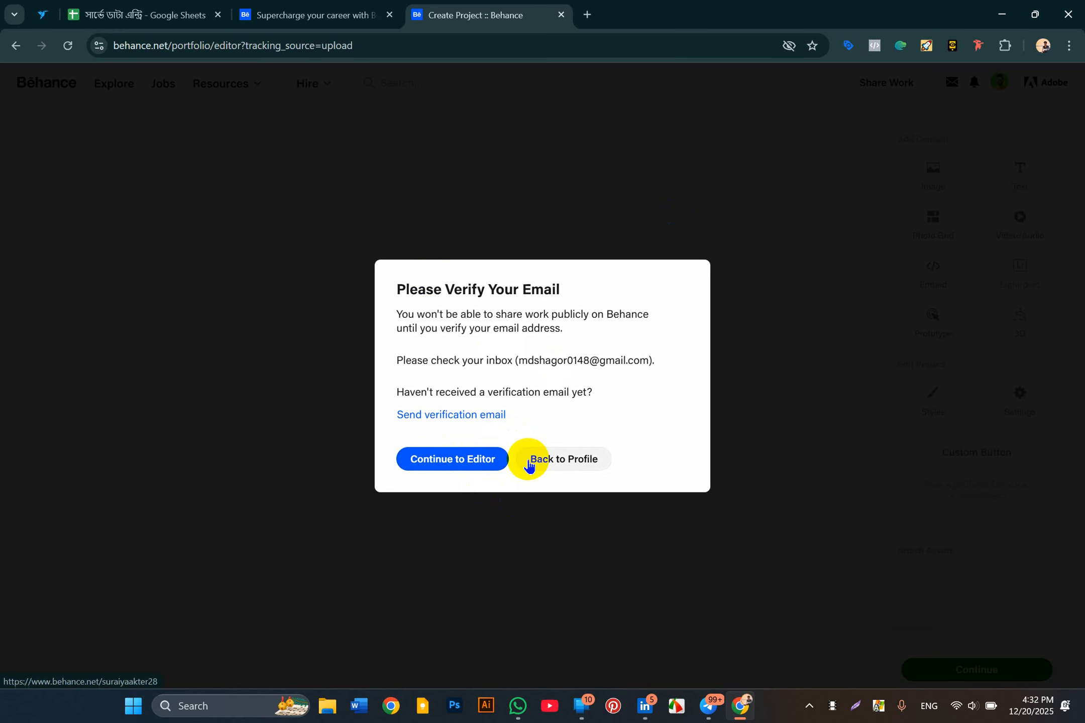
pyautogui.click(477, 458)
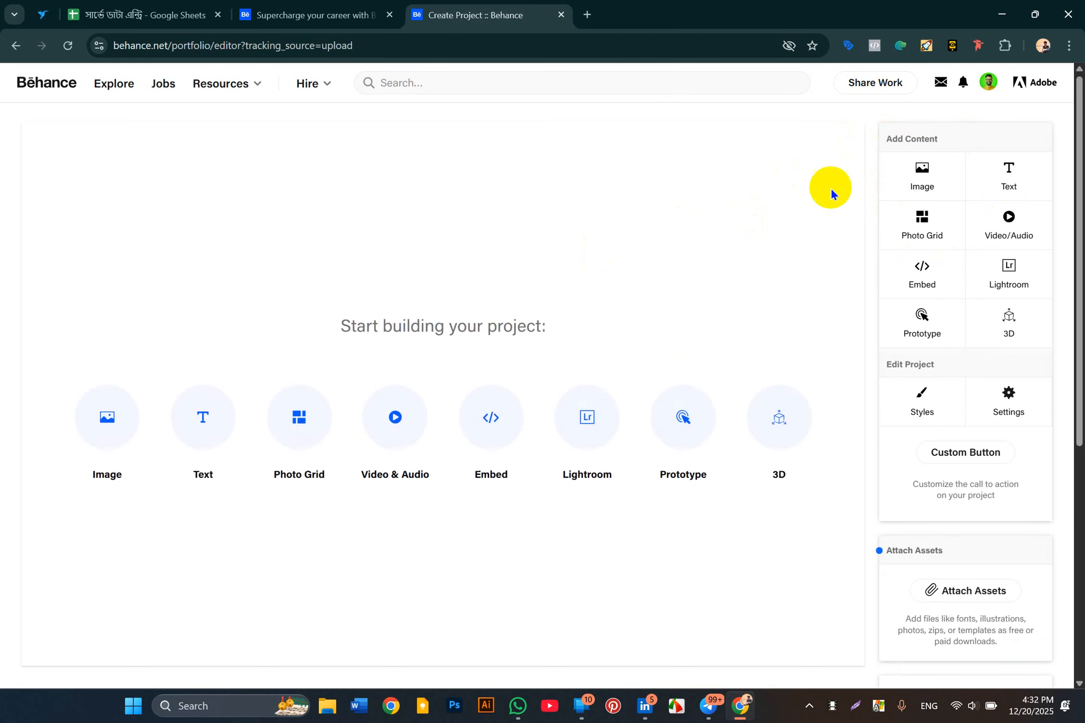
pyautogui.click(930, 183)
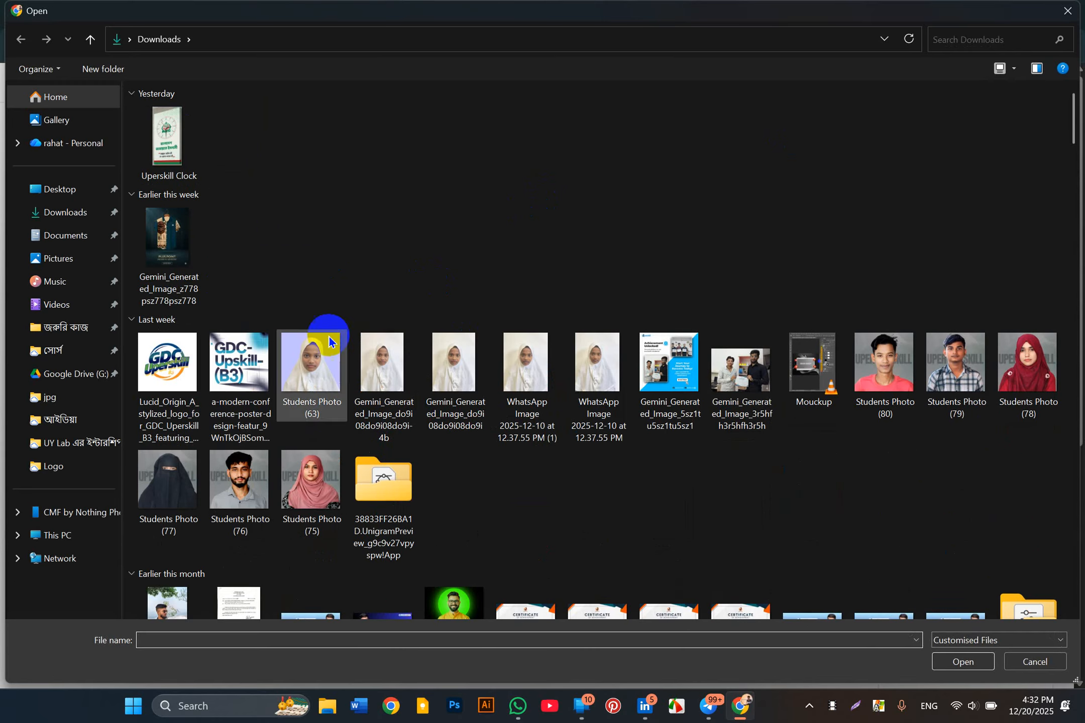
pyautogui.click(176, 244)
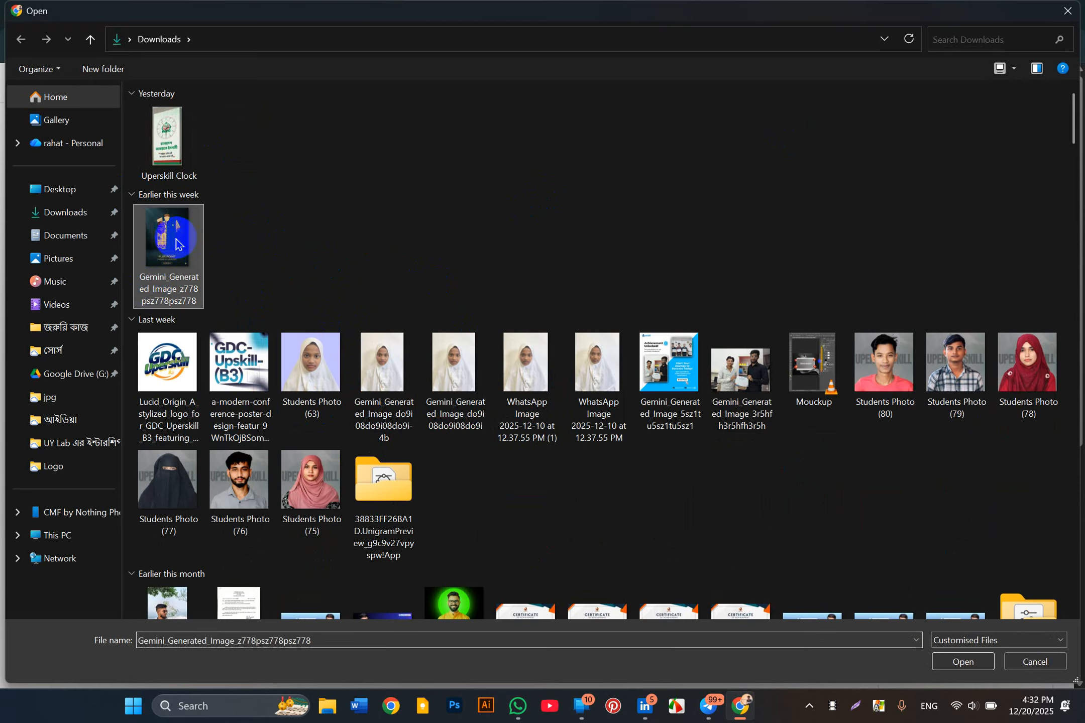
pyautogui.doubleClick(176, 244)
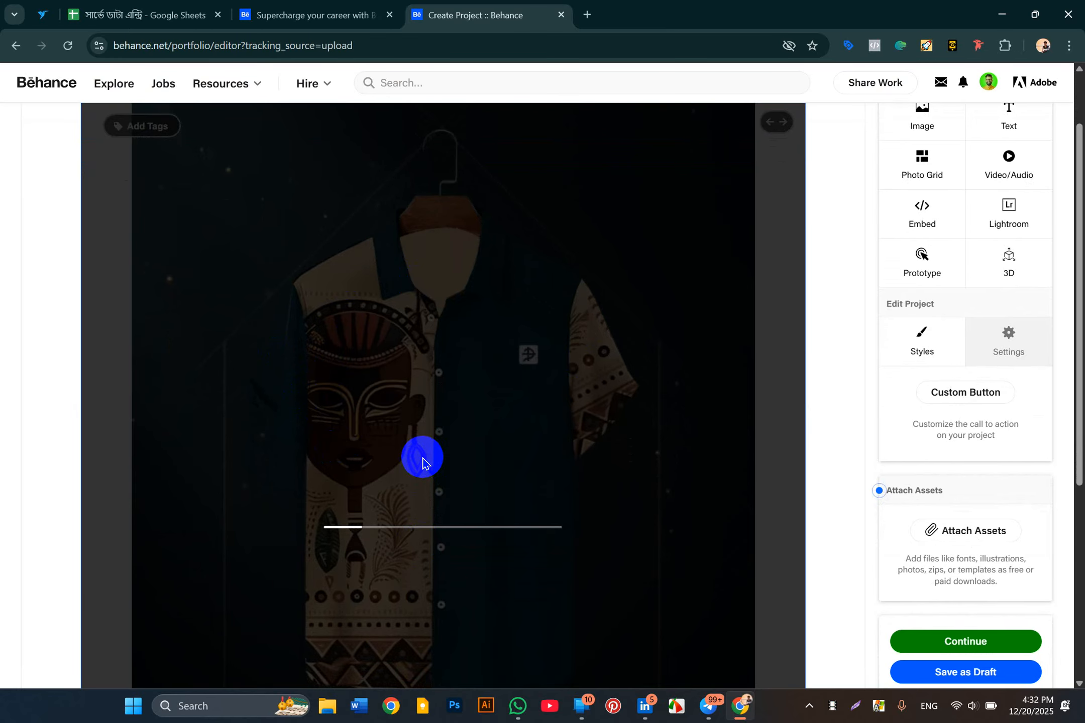
# Step: Review the uploaded shirt image and move on to the project information form
pyautogui.scroll(-5, 422, 462)
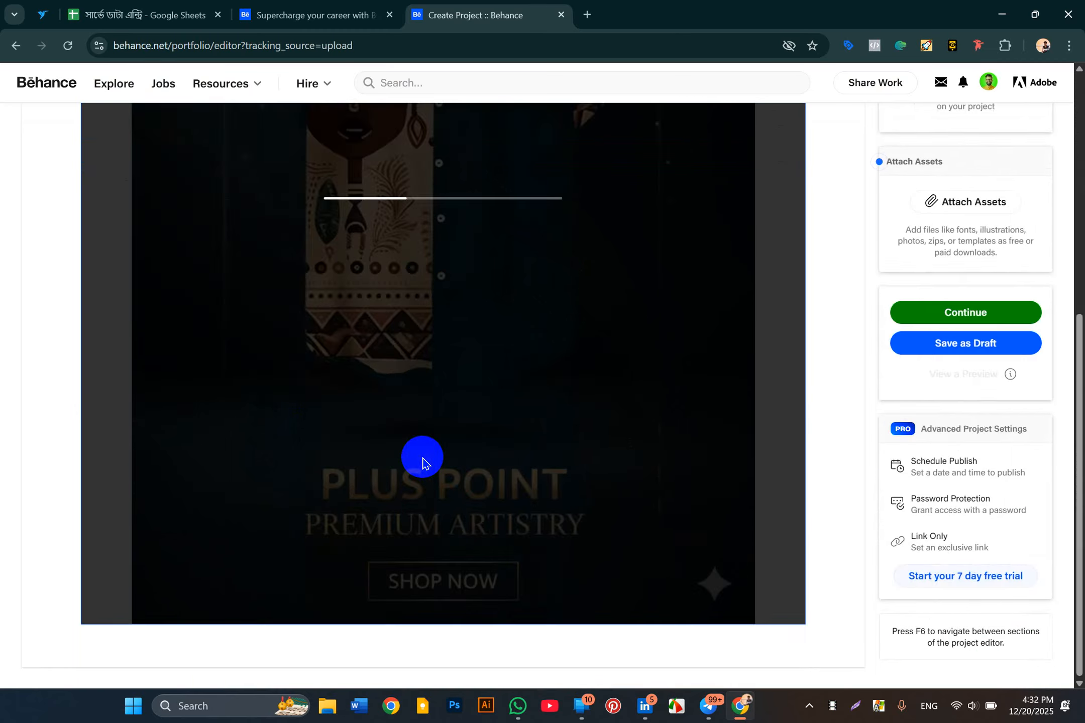
pyautogui.scroll(6, 422, 462)
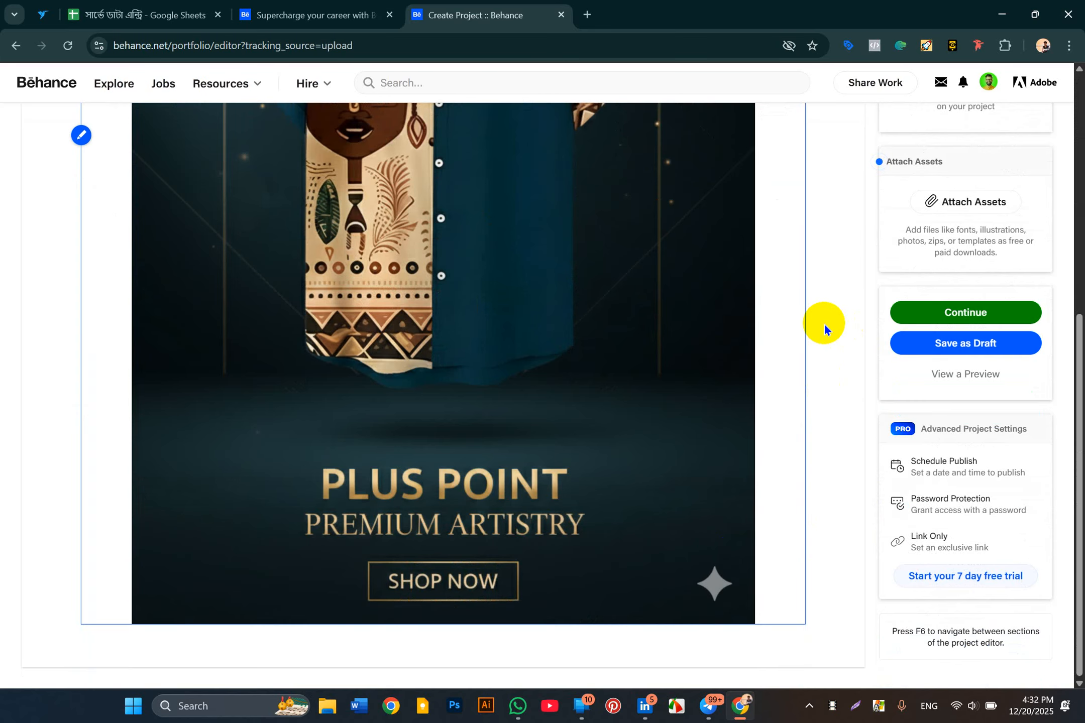
pyautogui.scroll(2, 823, 324)
pyautogui.scroll(4, 824, 329)
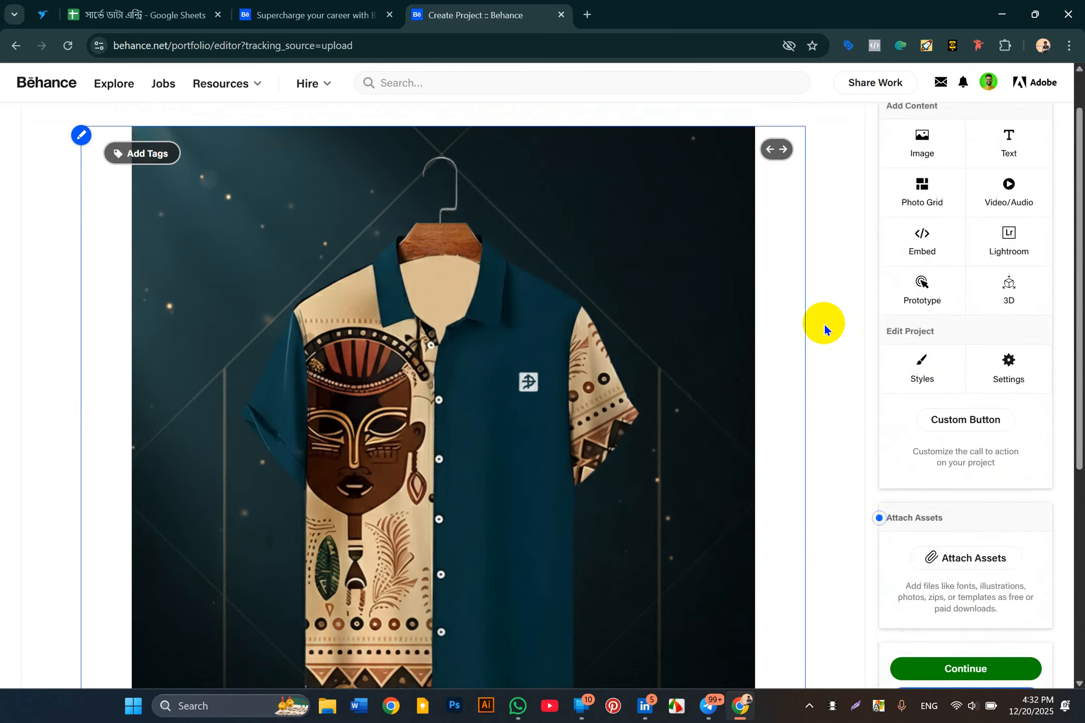
pyautogui.scroll(-4, 823, 329)
pyautogui.scroll(-3, 823, 329)
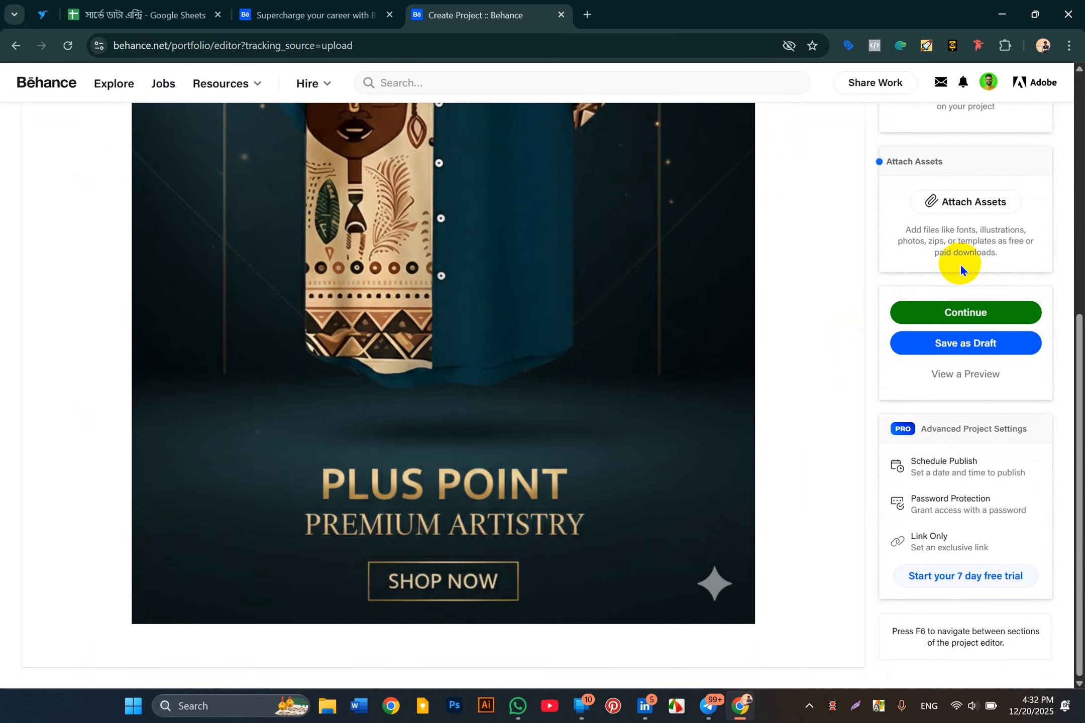
pyautogui.click(967, 312)
# Step: Open the cover image editor and load the conference poster image as another cover option
pyautogui.click(545, 228)
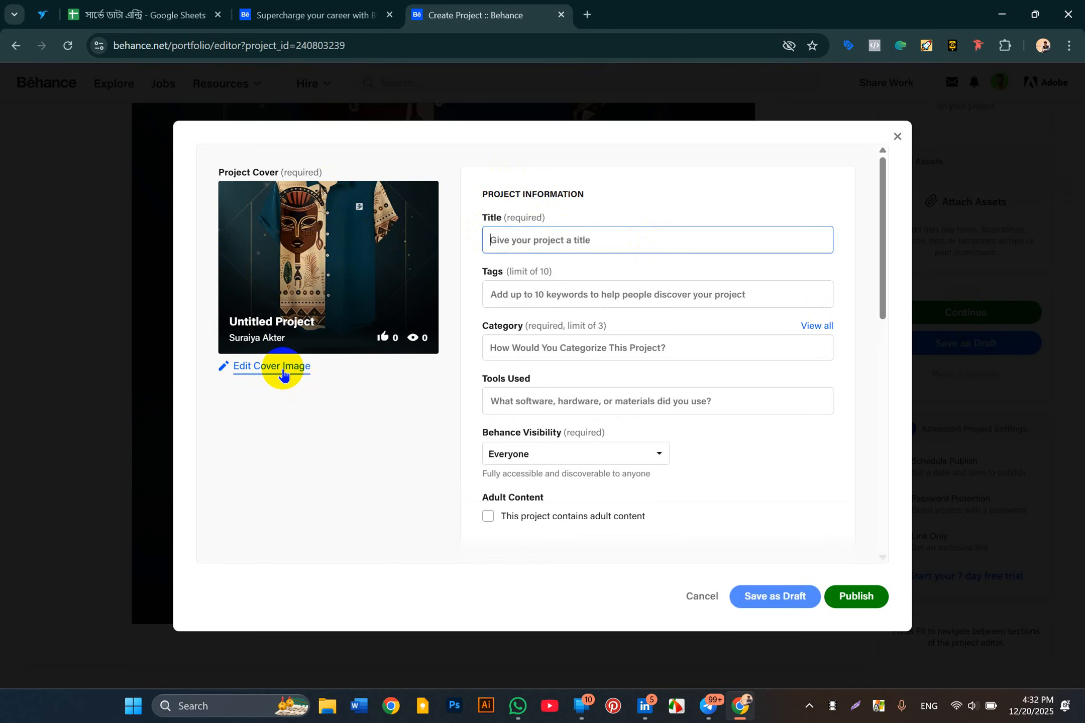
pyautogui.click(283, 369)
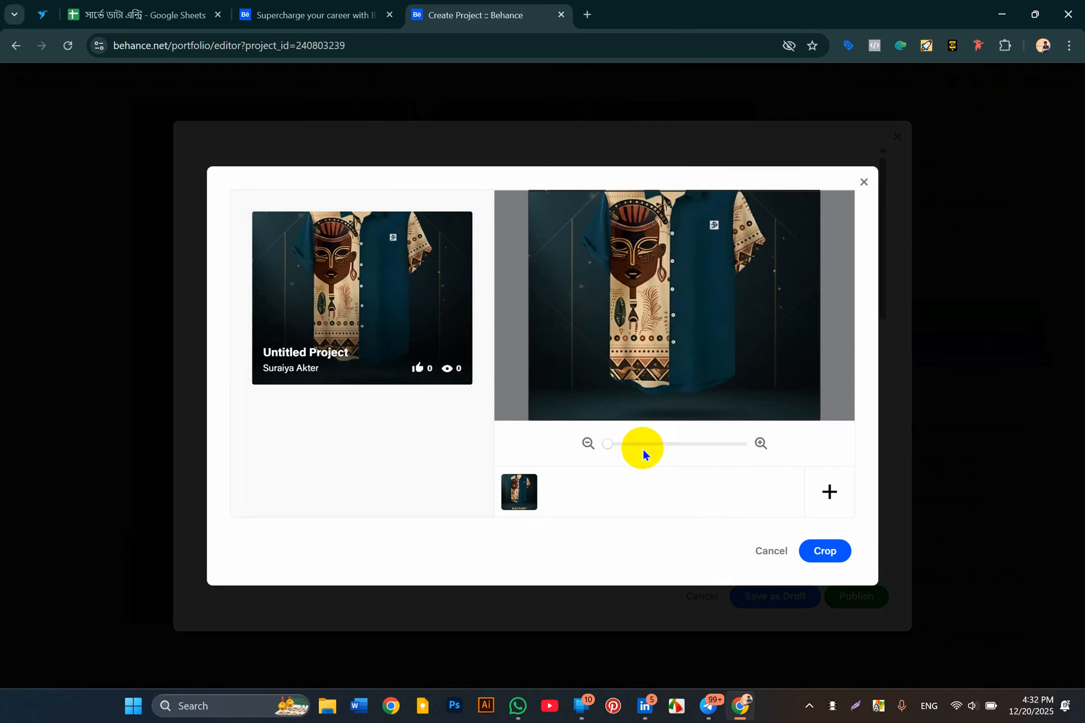
pyautogui.click(763, 551)
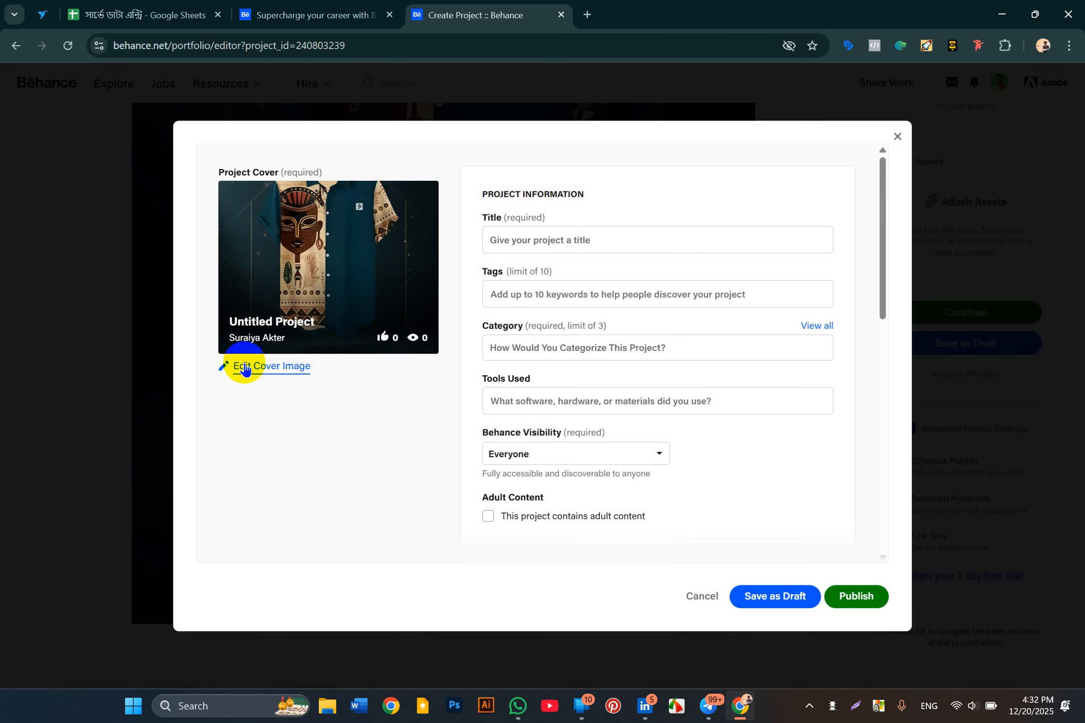
pyautogui.click(286, 371)
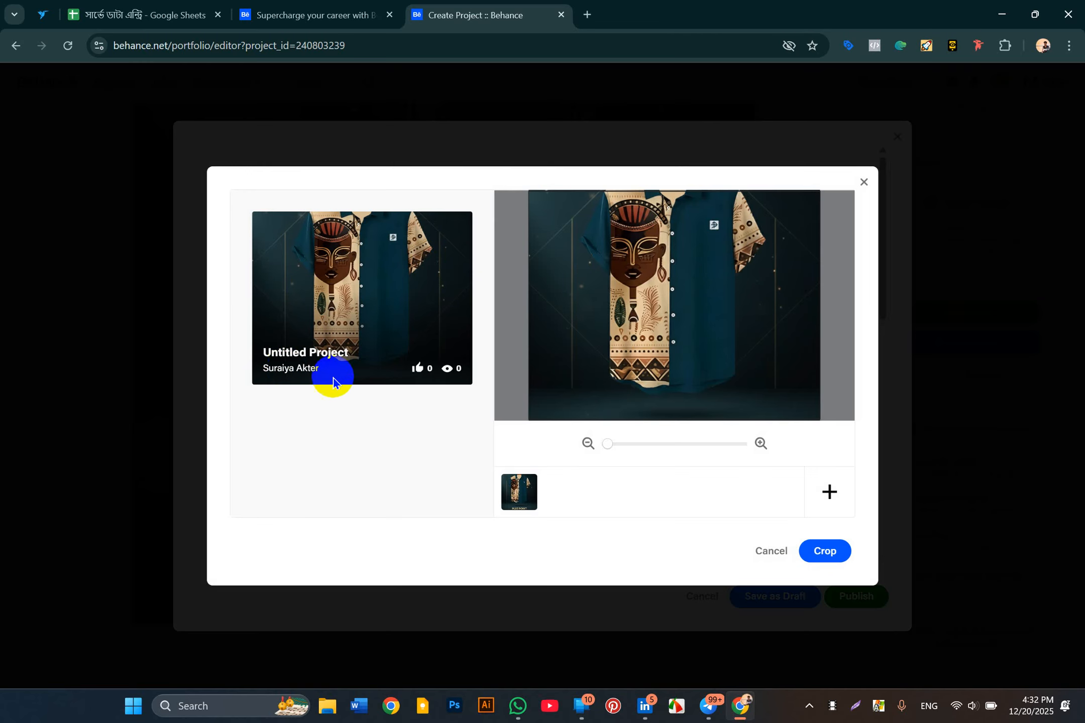
pyautogui.click(831, 498)
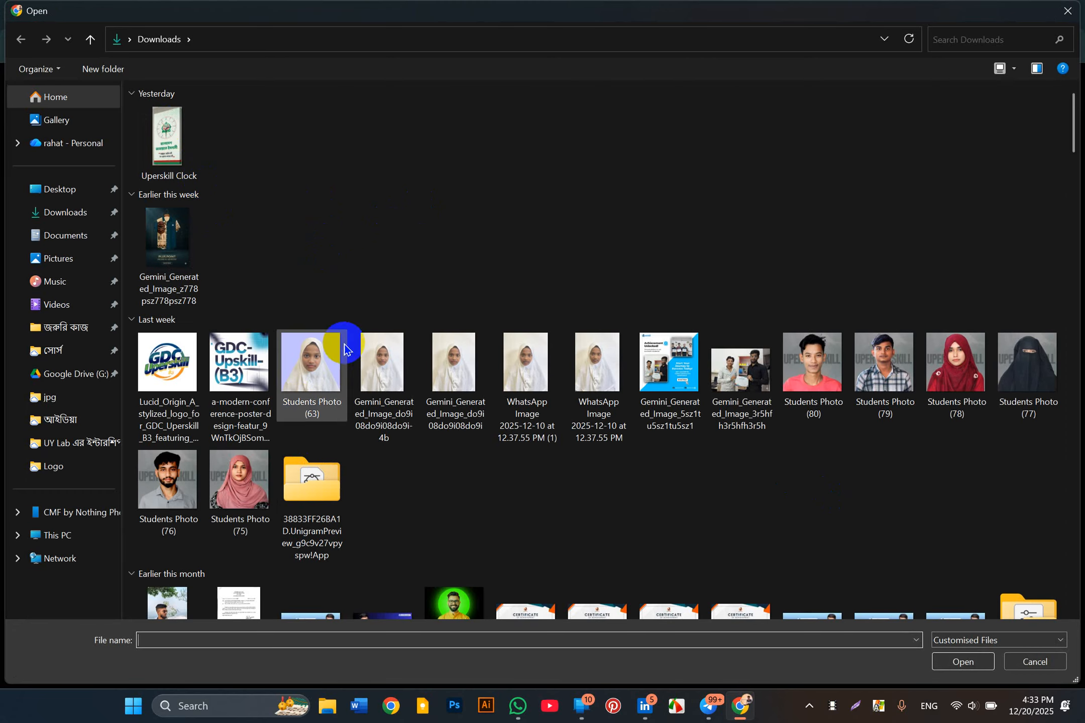
pyautogui.doubleClick(239, 364)
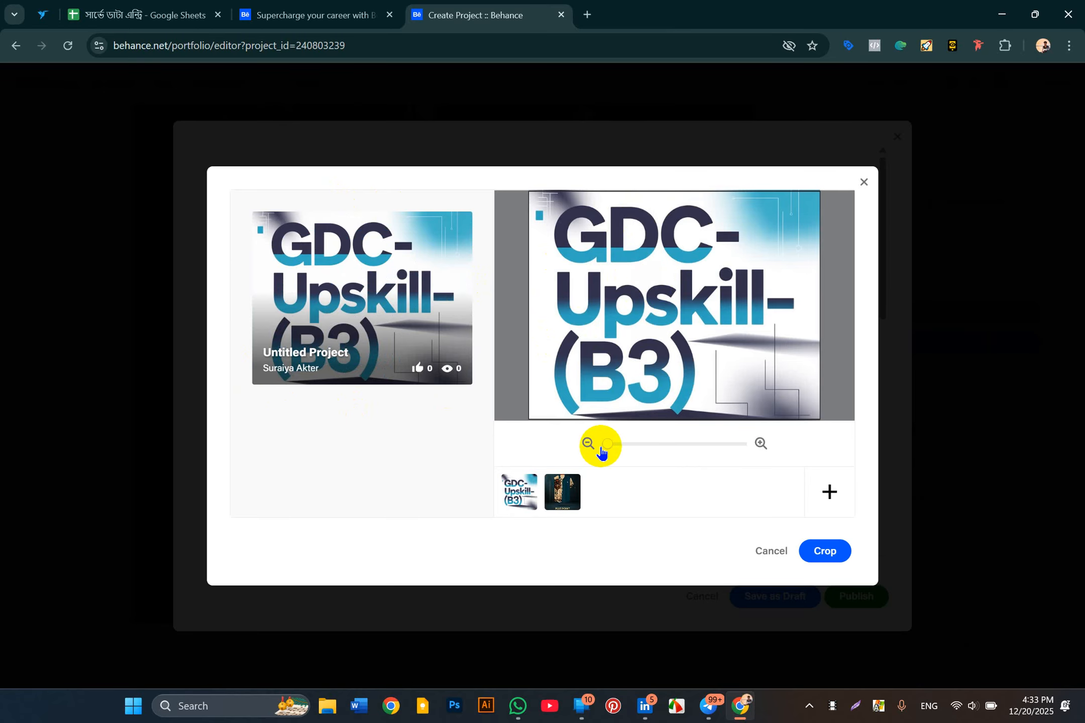
# Step: Crop the shirt design as cover, shifted down so collar and hanger show
pyautogui.rightClick(523, 491)
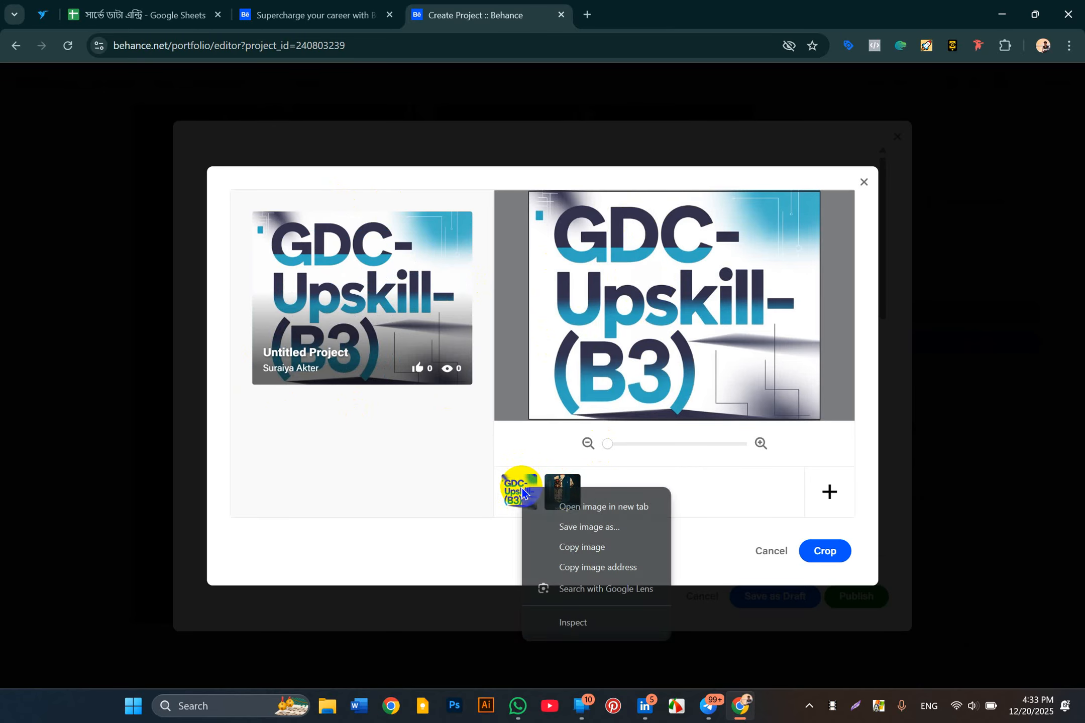
pyautogui.click(756, 495)
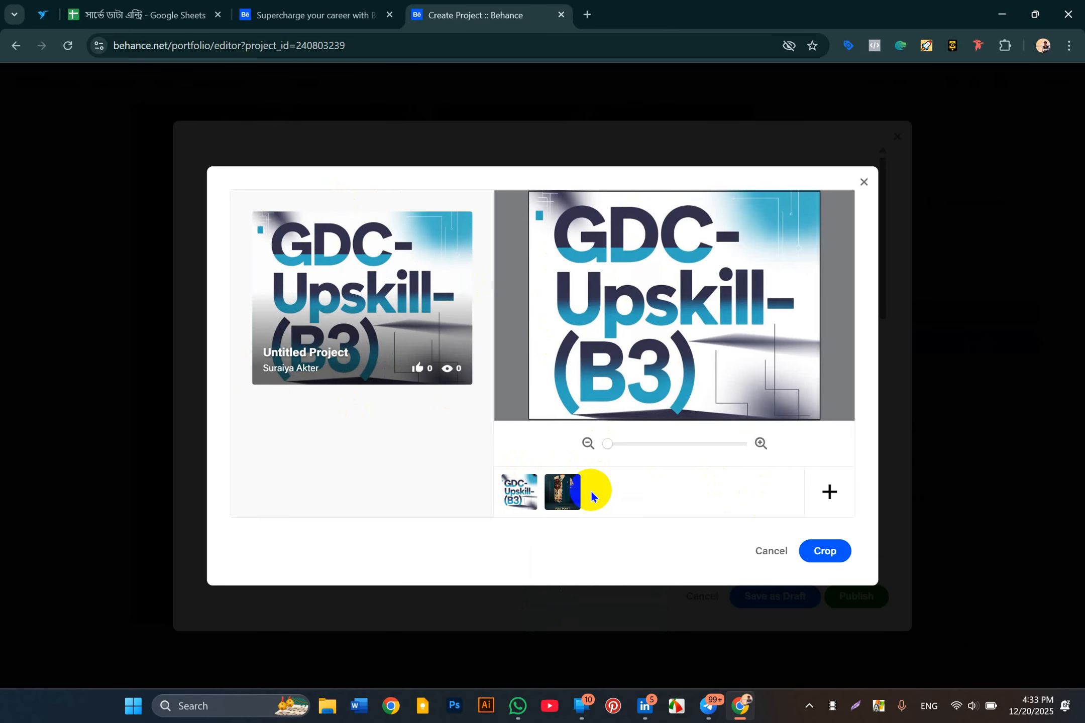
pyautogui.click(569, 495)
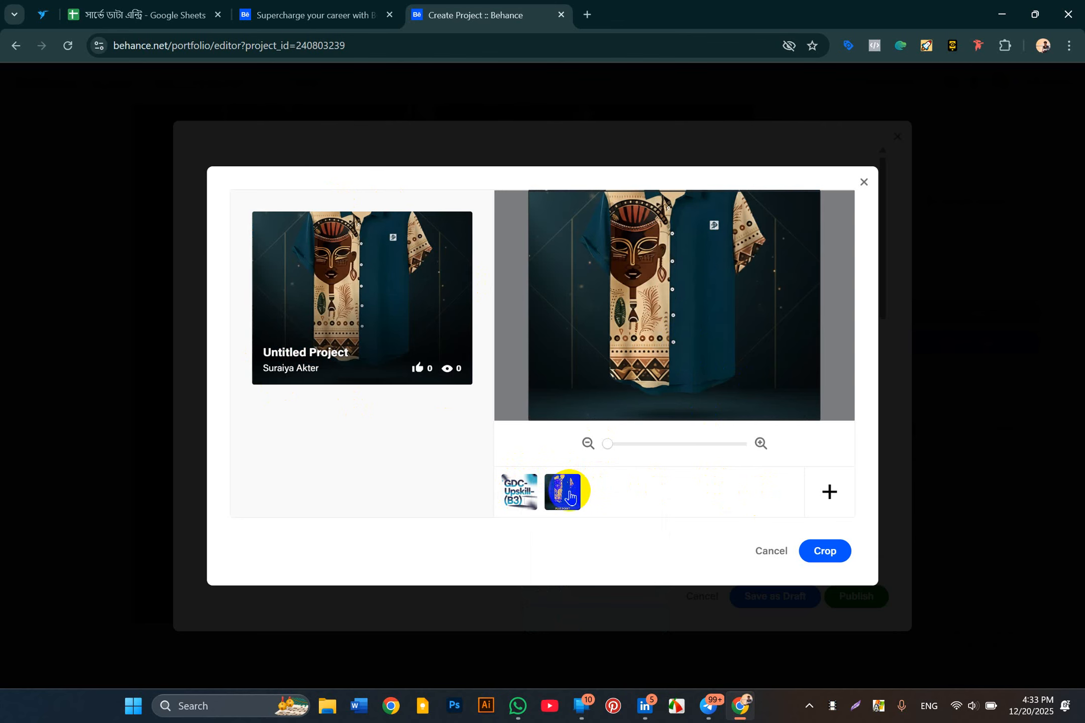
pyautogui.moveTo(683, 328); pyautogui.dragTo(684, 374)
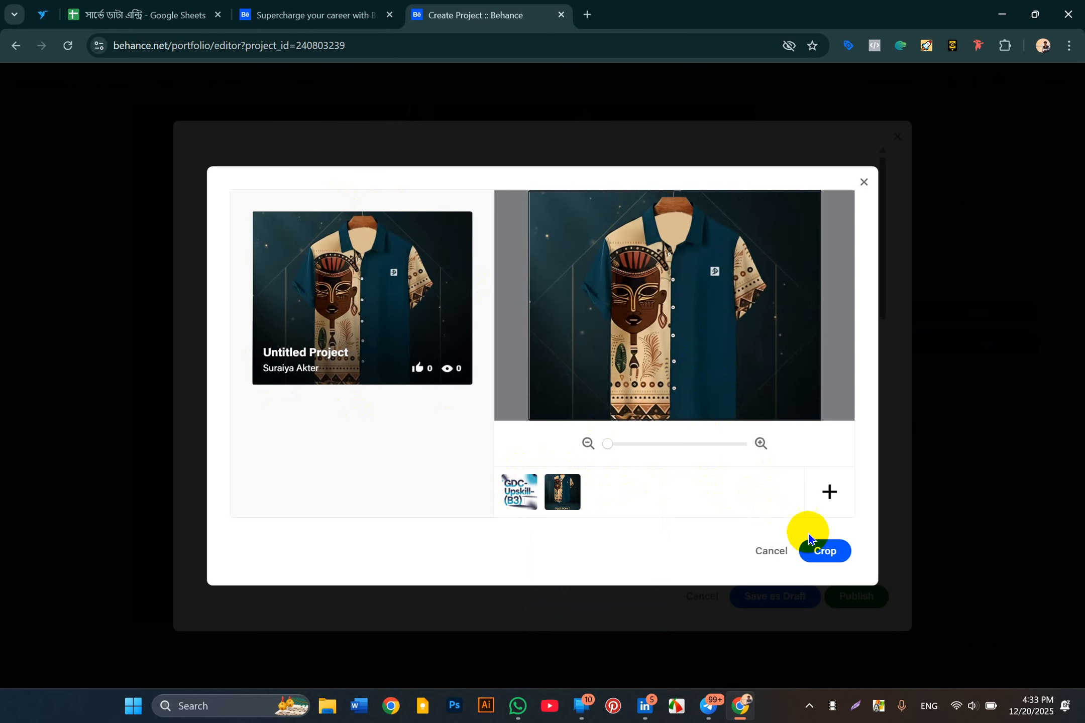
pyautogui.click(823, 551)
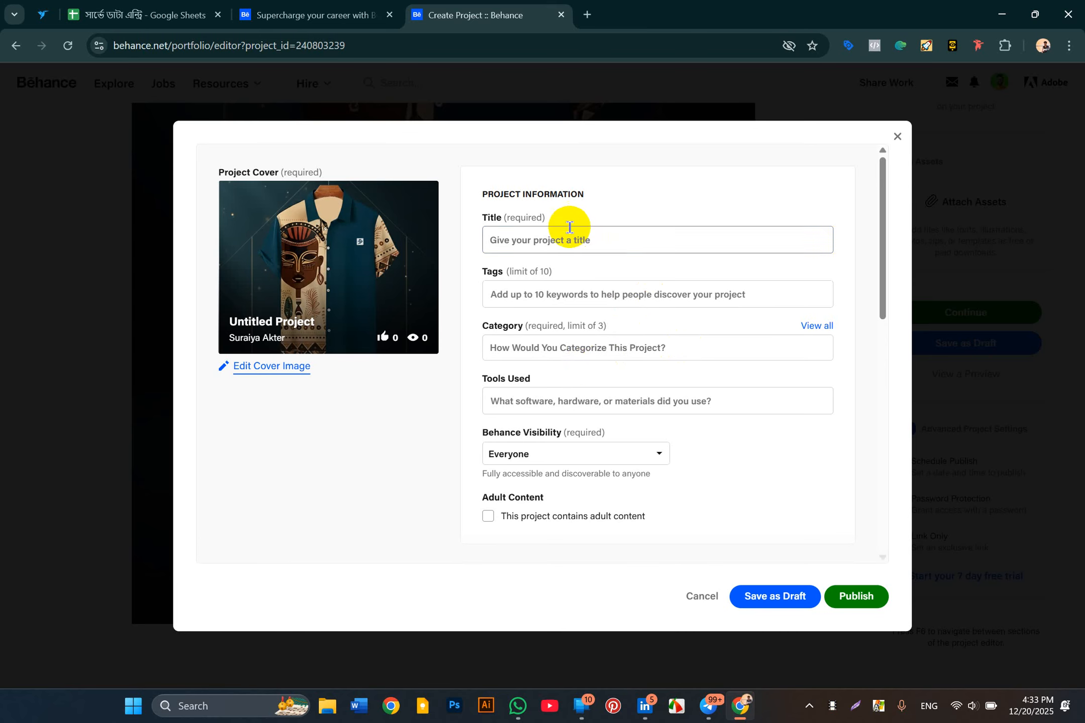
# Step: Enter 'Post Design' as the project title, then move to the Tags field
pyautogui.click(547, 251)
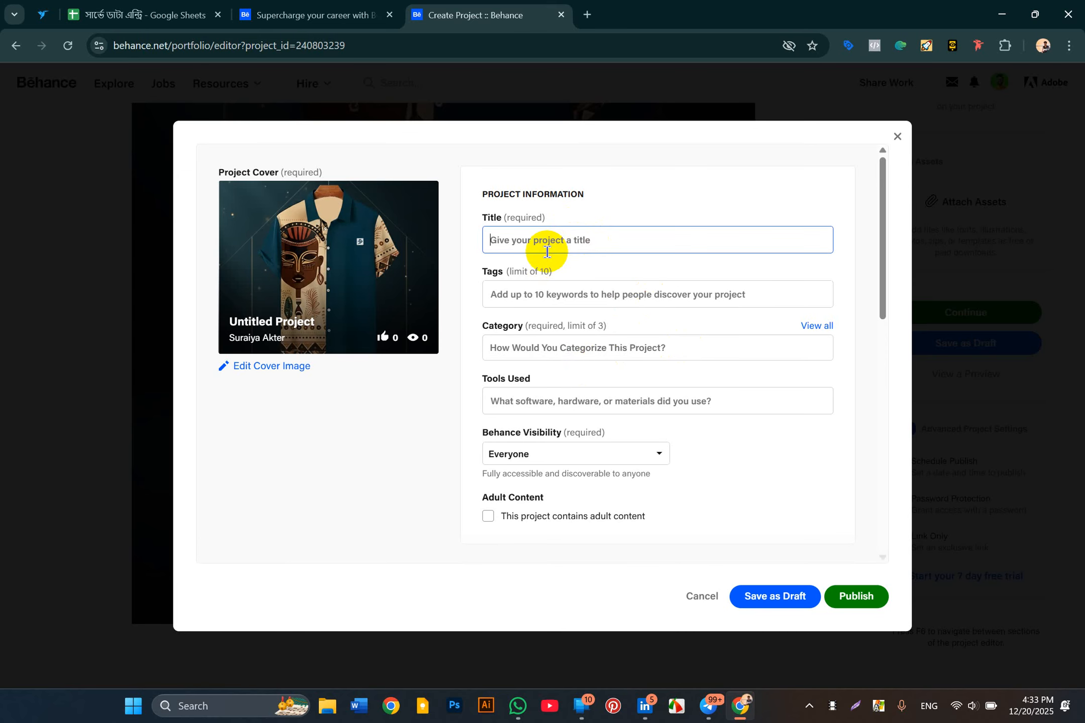
pyautogui.write('Post ')
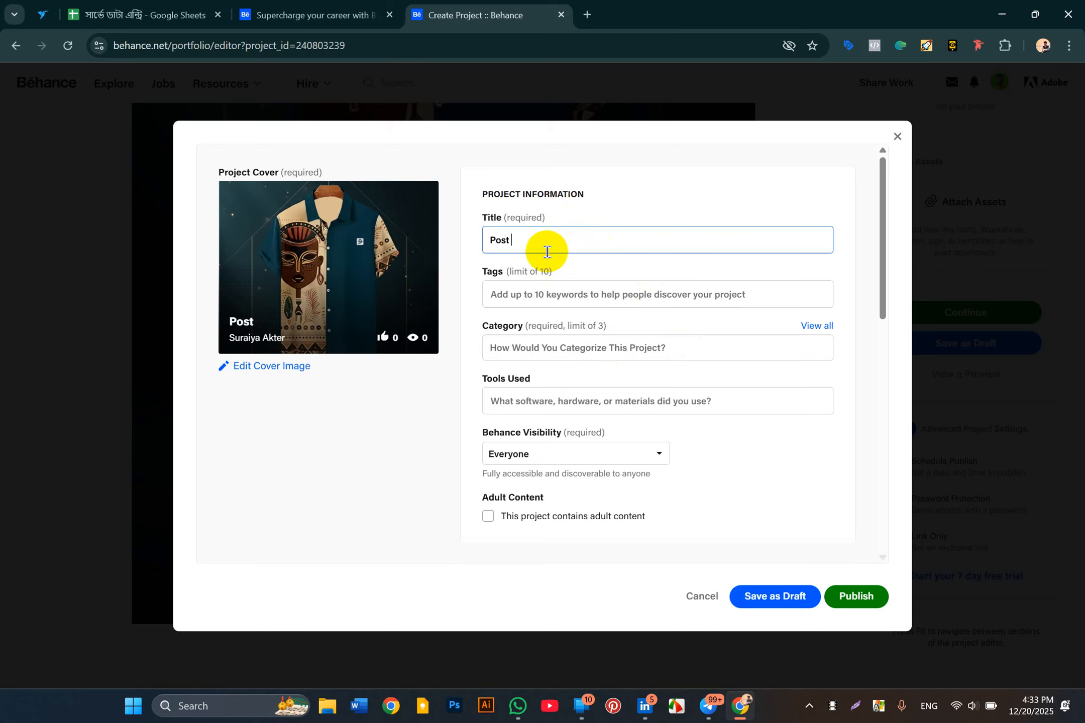
pyautogui.write('Design')
pyautogui.click(528, 289)
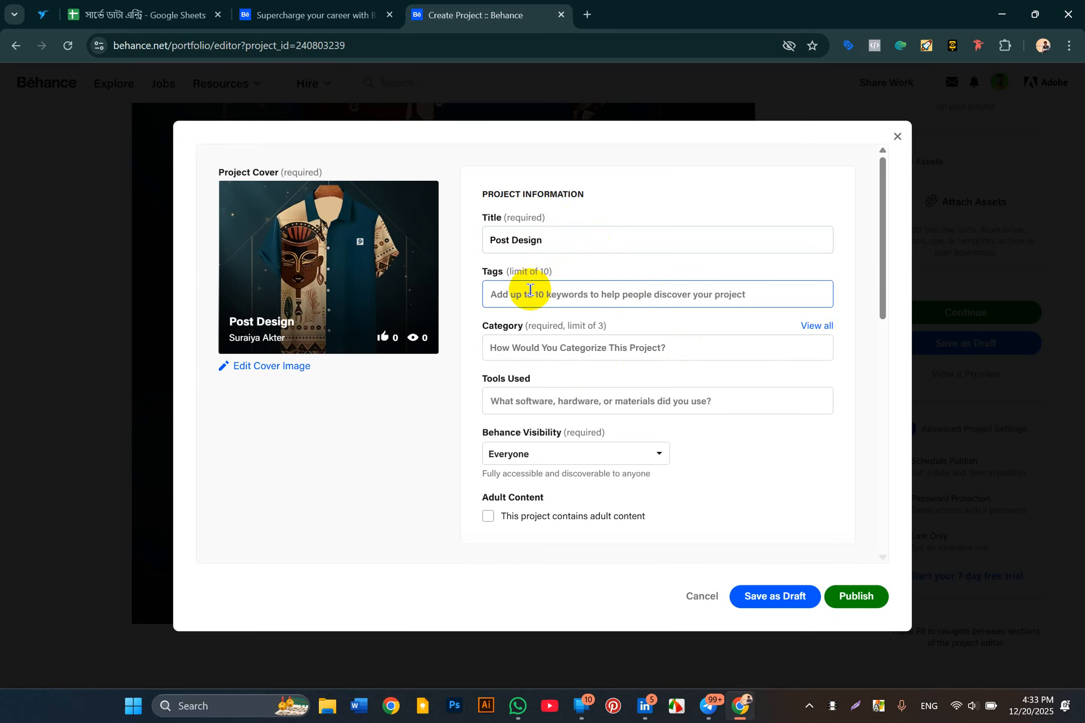